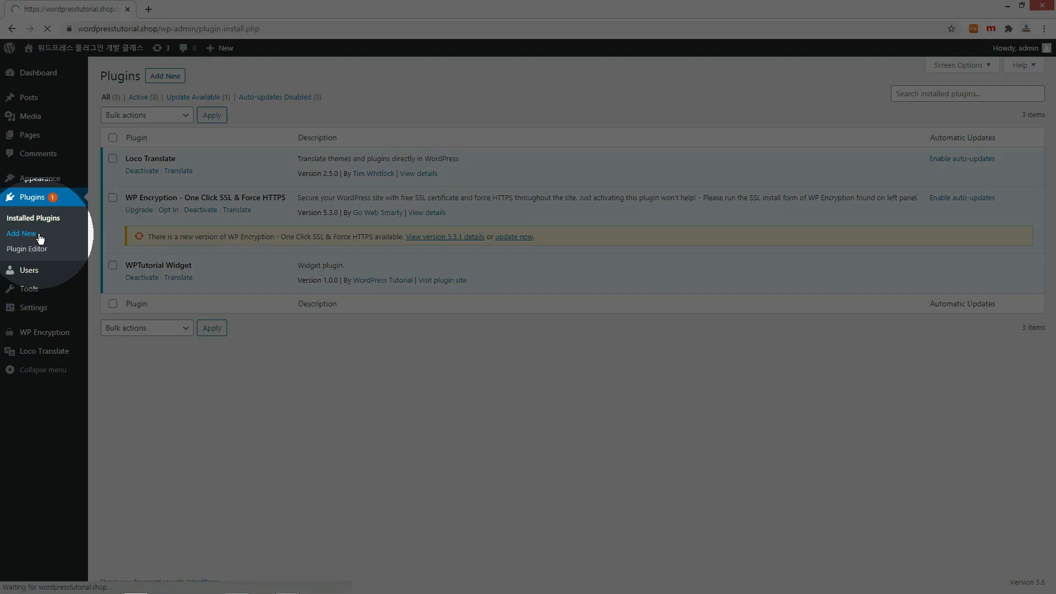
Find the Popup Maker – Popup Forms, Opt-ins & More plugin by searching "popup maker", then install and activate it.
left_click(39, 234)
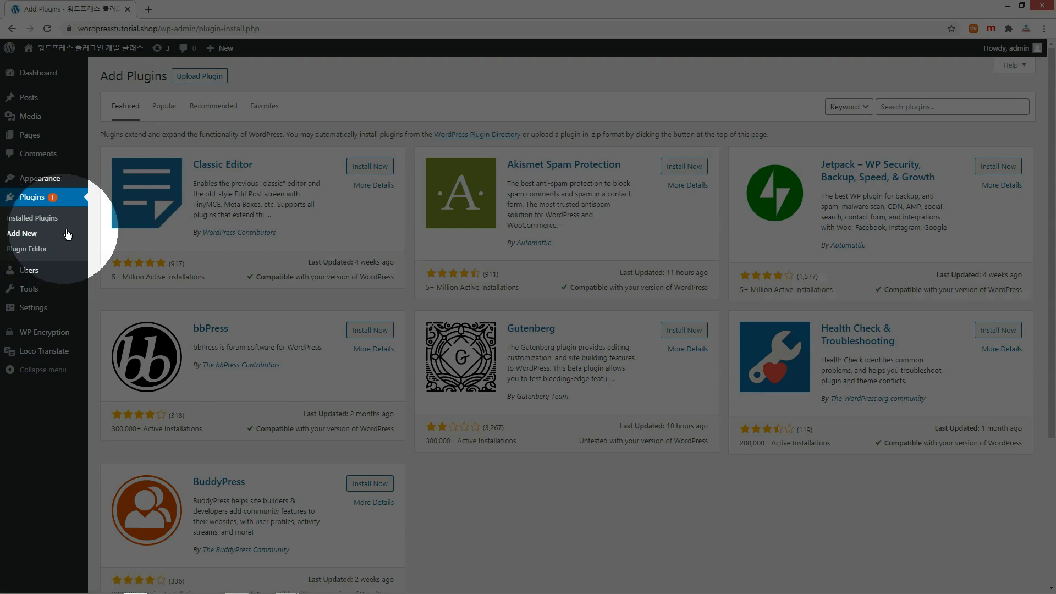
left_click(876, 107)
type("pop")
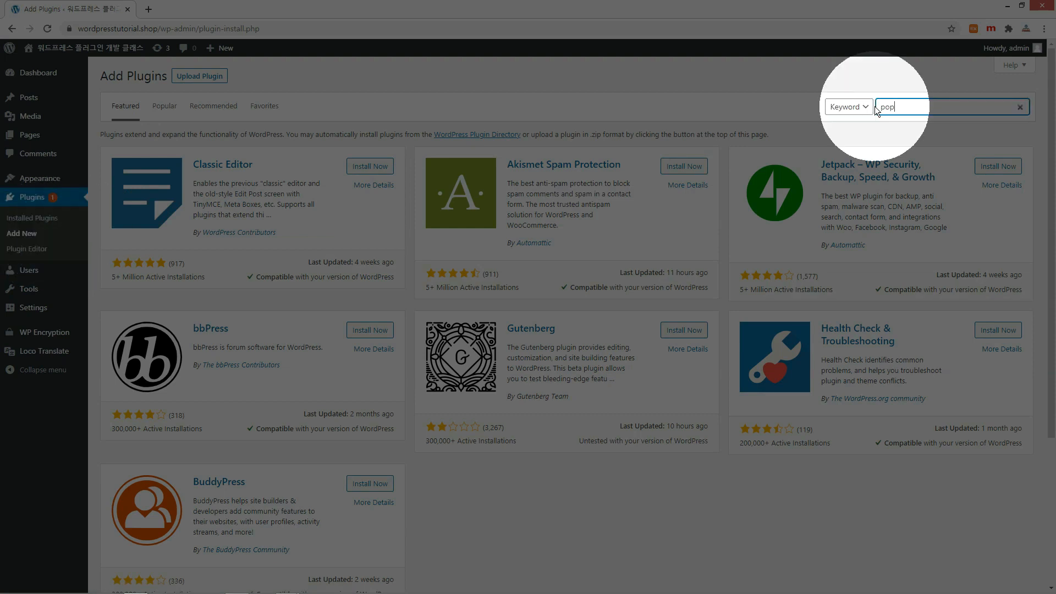
type("up maker")
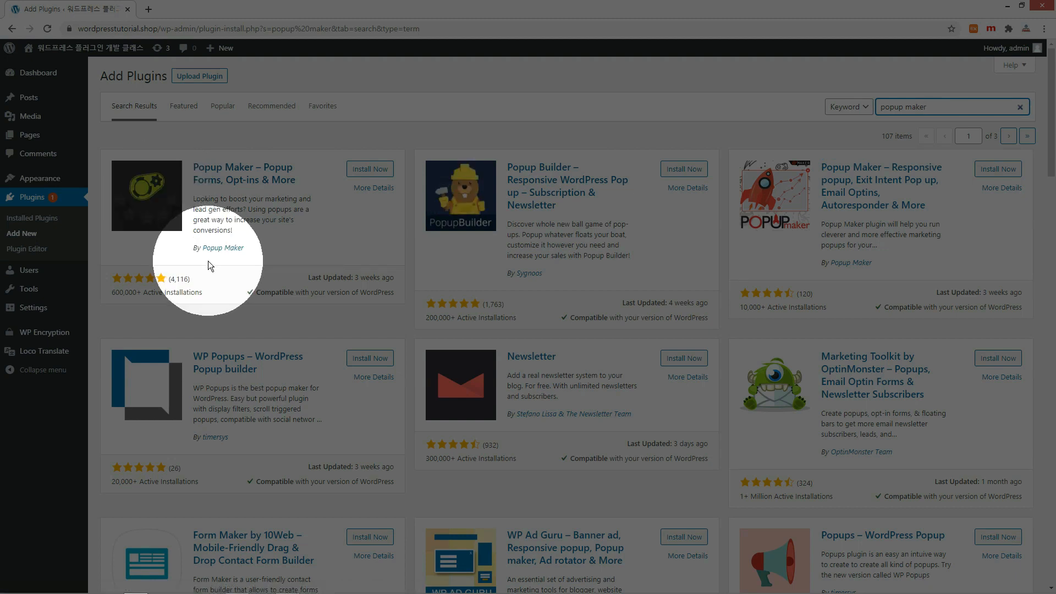
left_click(379, 170)
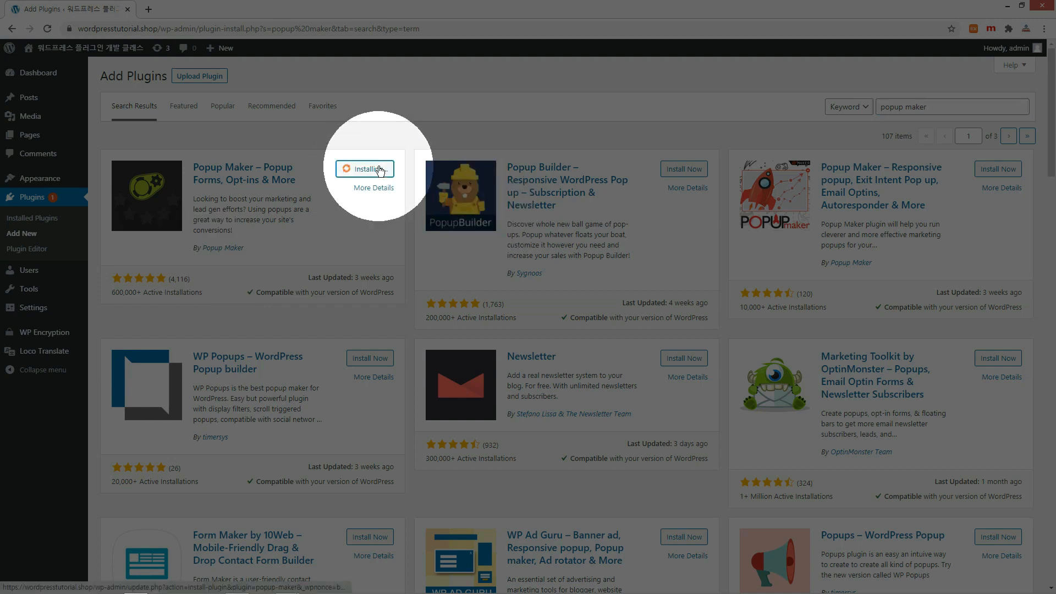
left_click(380, 170)
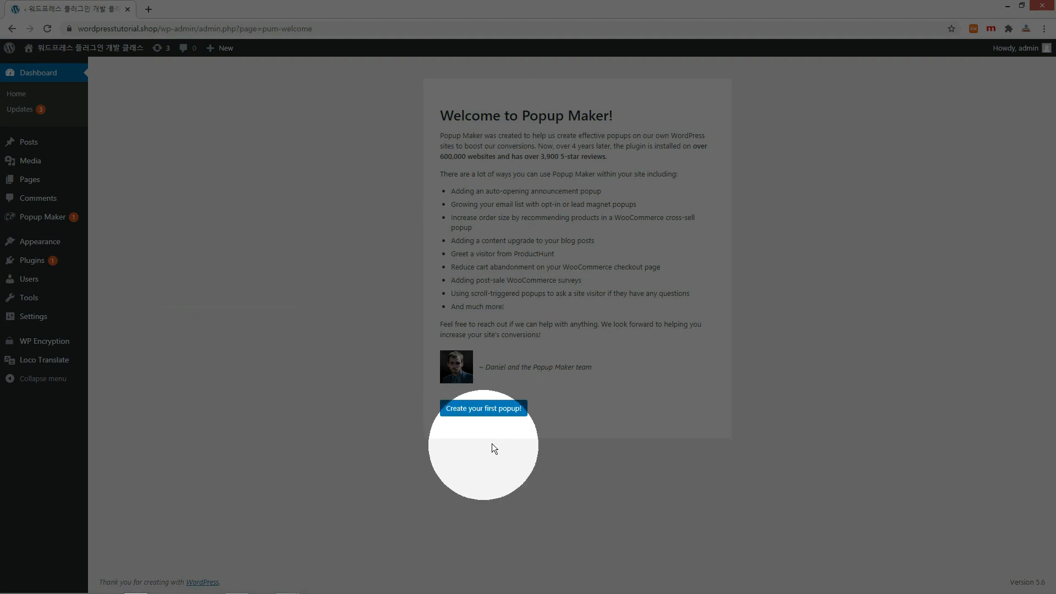
Create a first popup named "Homepage" with the title "Home Popup", and skip the guided tour.
left_click(483, 408)
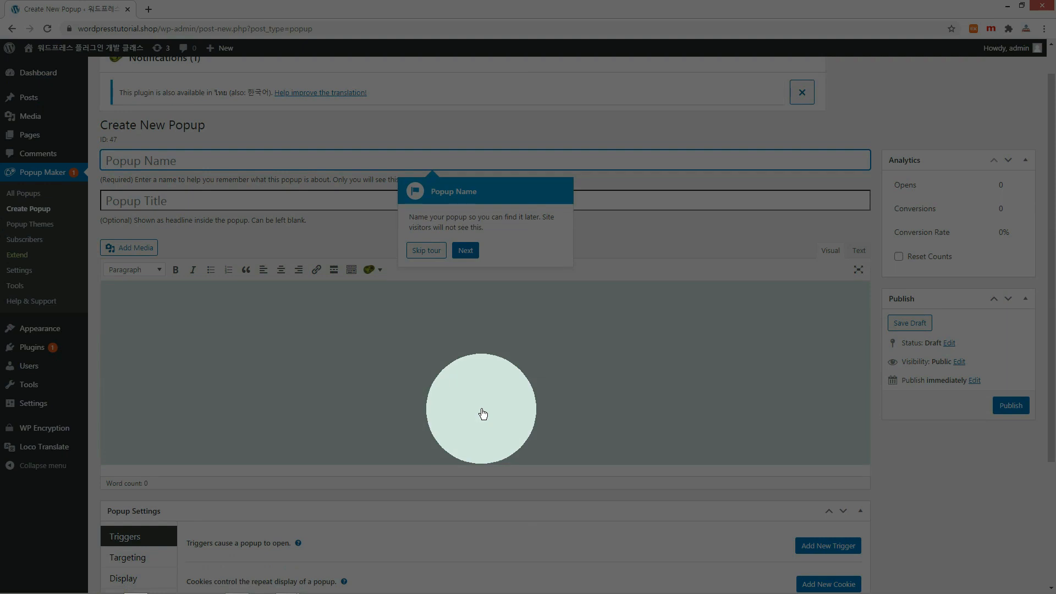
type("Homepage")
left_click(98, 204)
type("Home Popup")
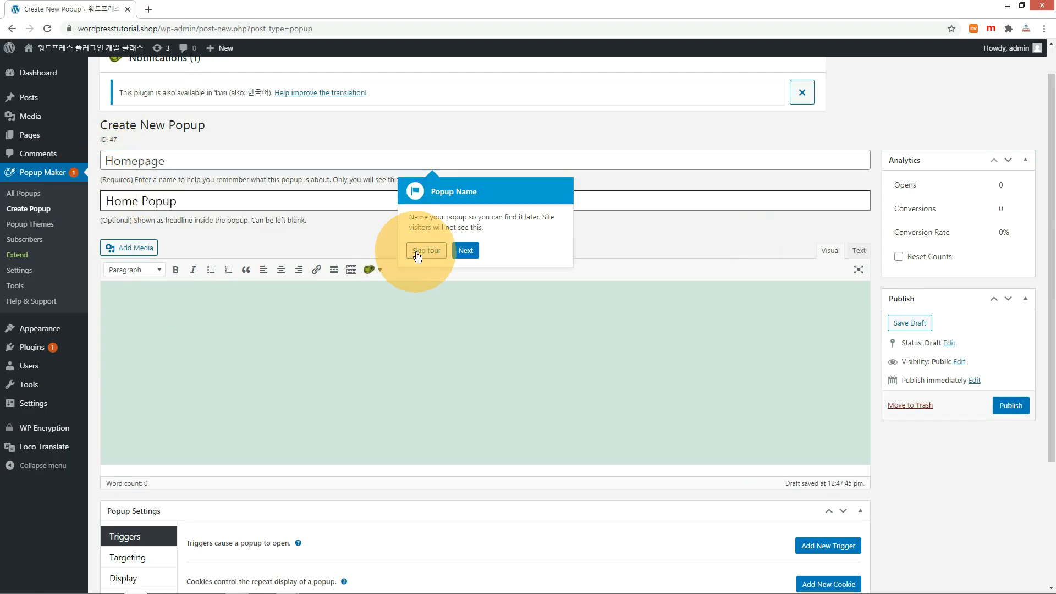
left_click(417, 250)
Fill the popup body with the lines "Home Popup" and "WordPress Tutorial", followed by the day92-freelancing image at Medium 300 × 300 size.
type("Ho")
key("BackSpace")
key("BackSpace")
type("Home")
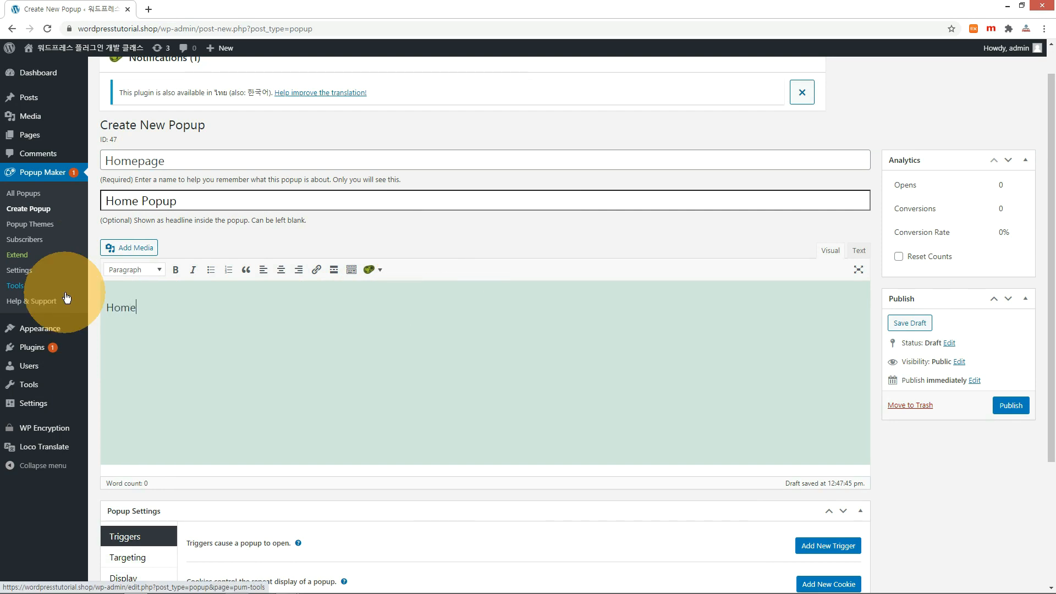
type(" Popup ")
type("WordPress Tutor")
type("ial")
key("Return")
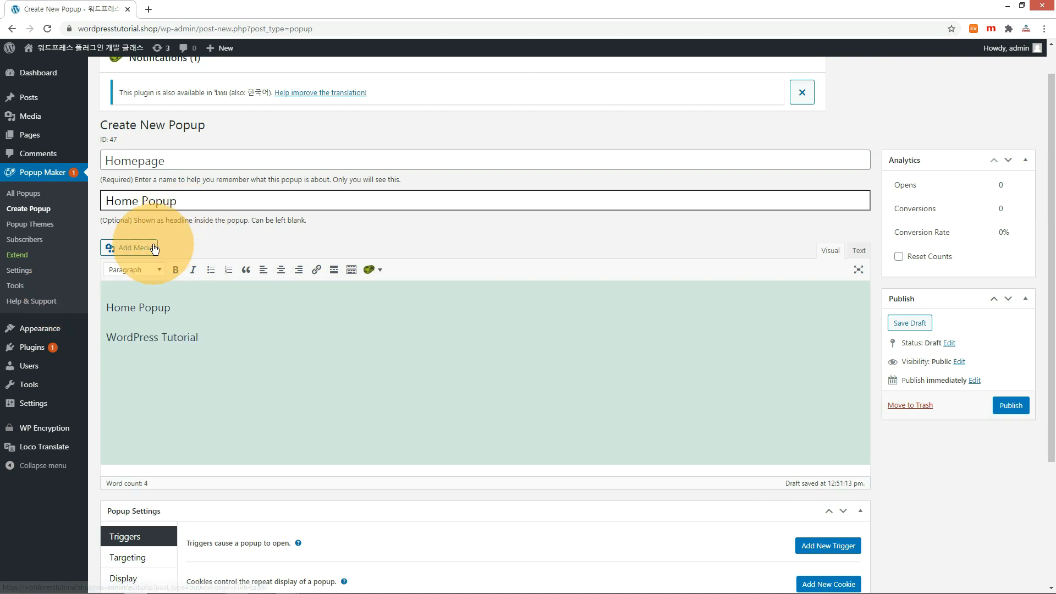
left_click(135, 248)
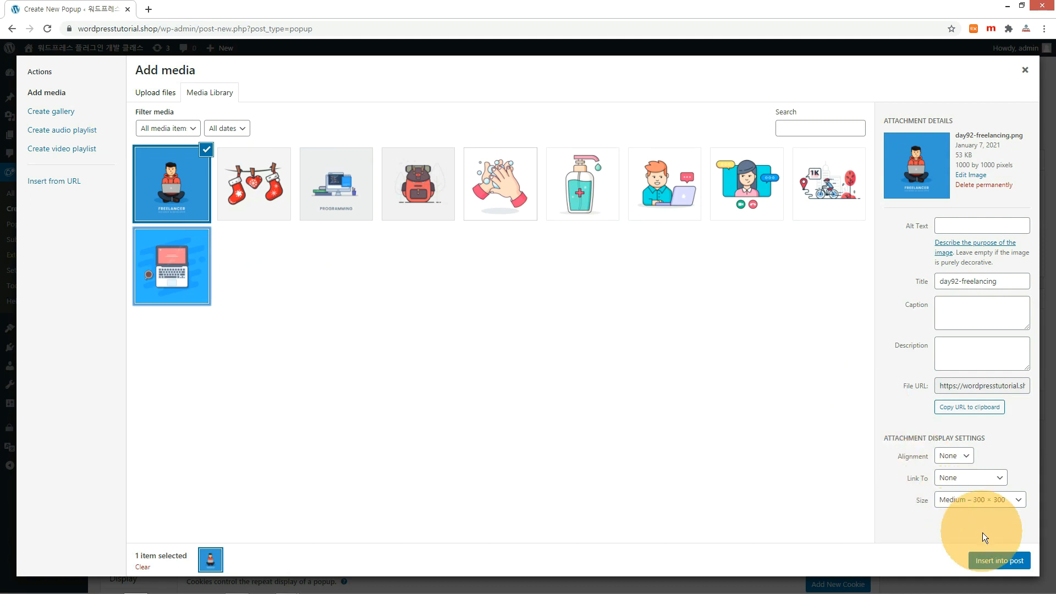
left_click(996, 559)
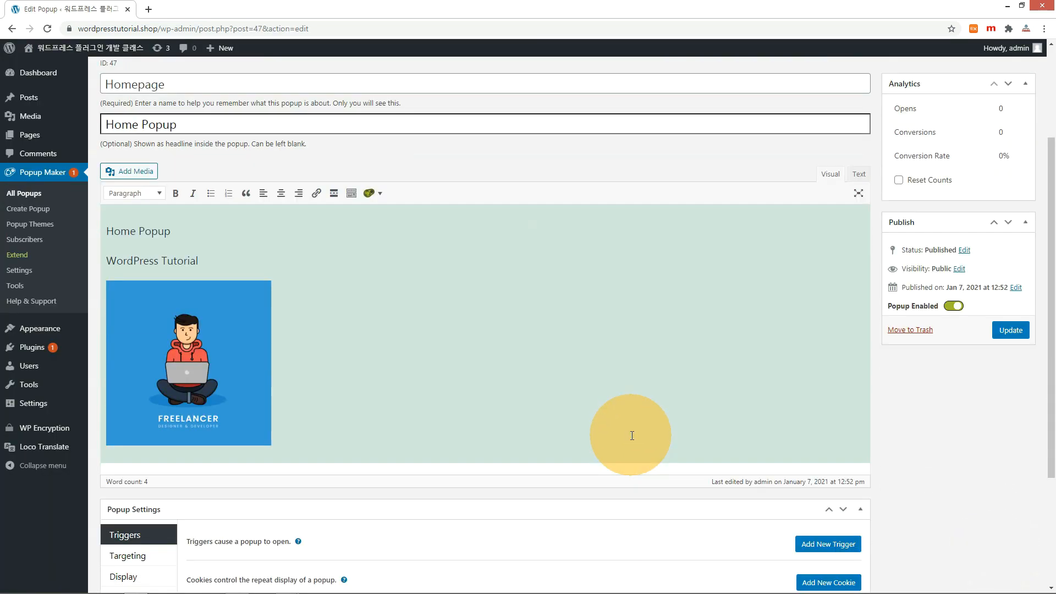
Add a Time Delay / Auto Open trigger with a 500 ms delay and a cookie set On Popup Close.
scroll(632, 435, "down", 3)
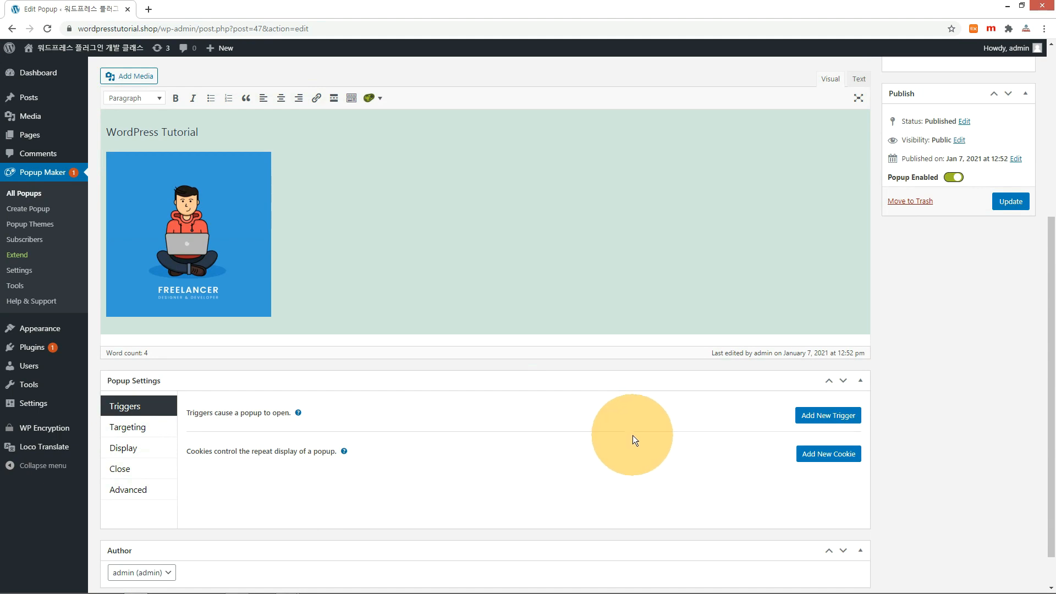
left_click(816, 416)
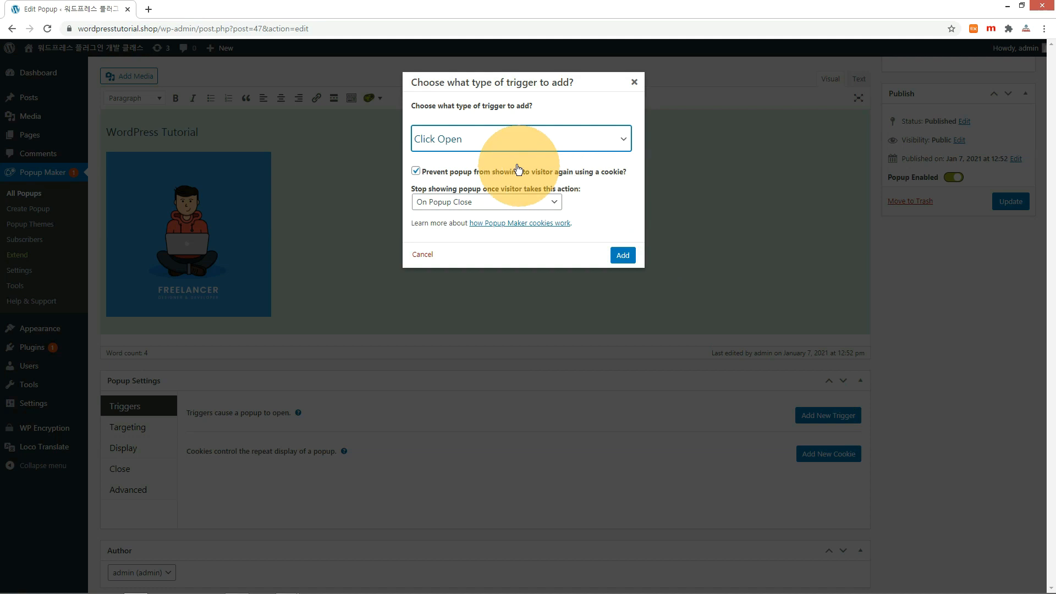
left_click(458, 144)
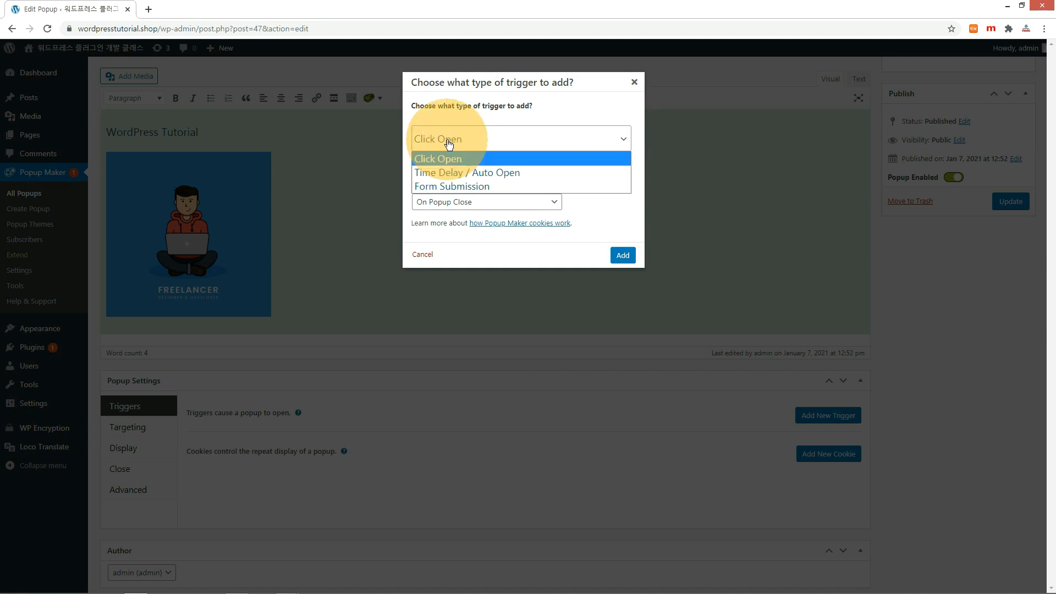
left_click(434, 173)
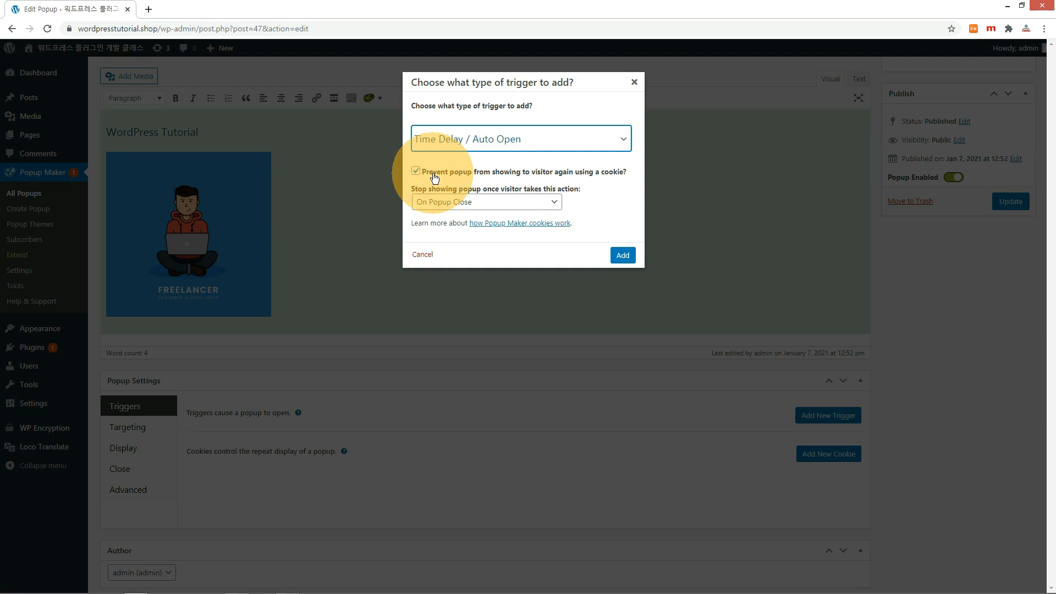
left_click(621, 257)
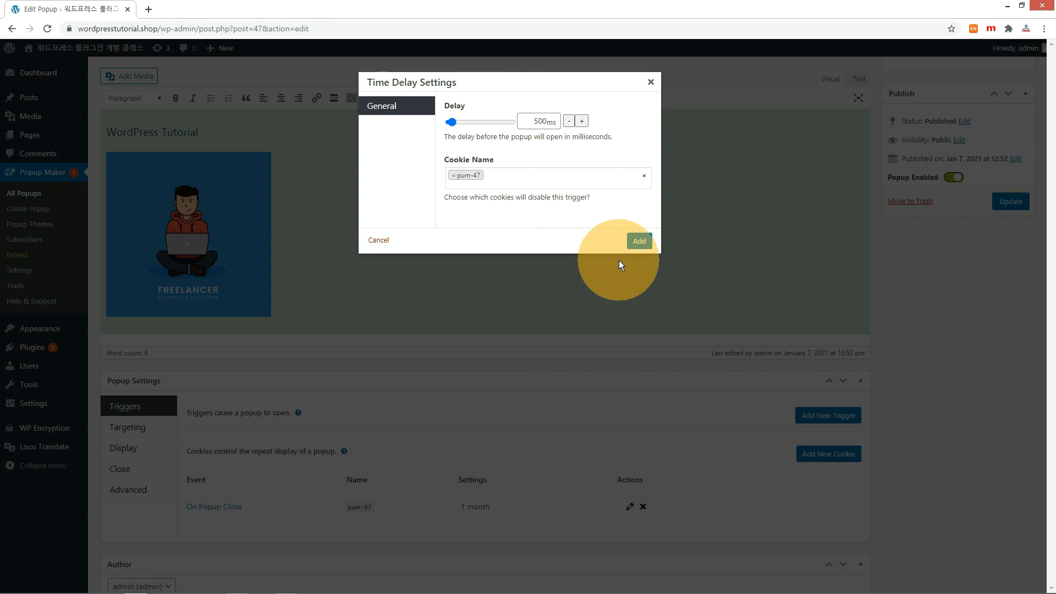
left_click(638, 240)
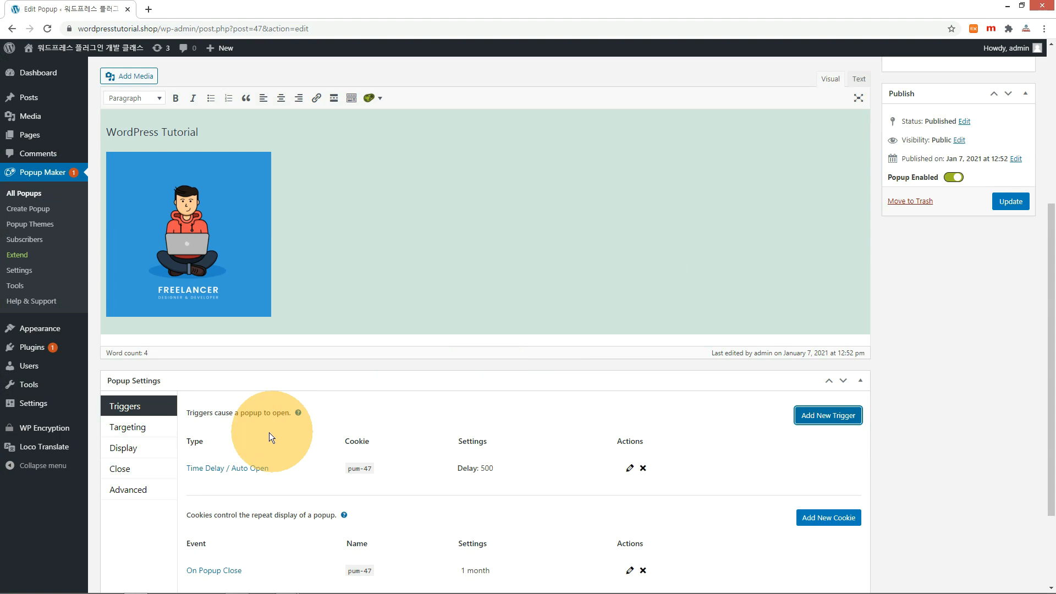
Target the popup to the Home Page condition and update the popup.
left_click(143, 431)
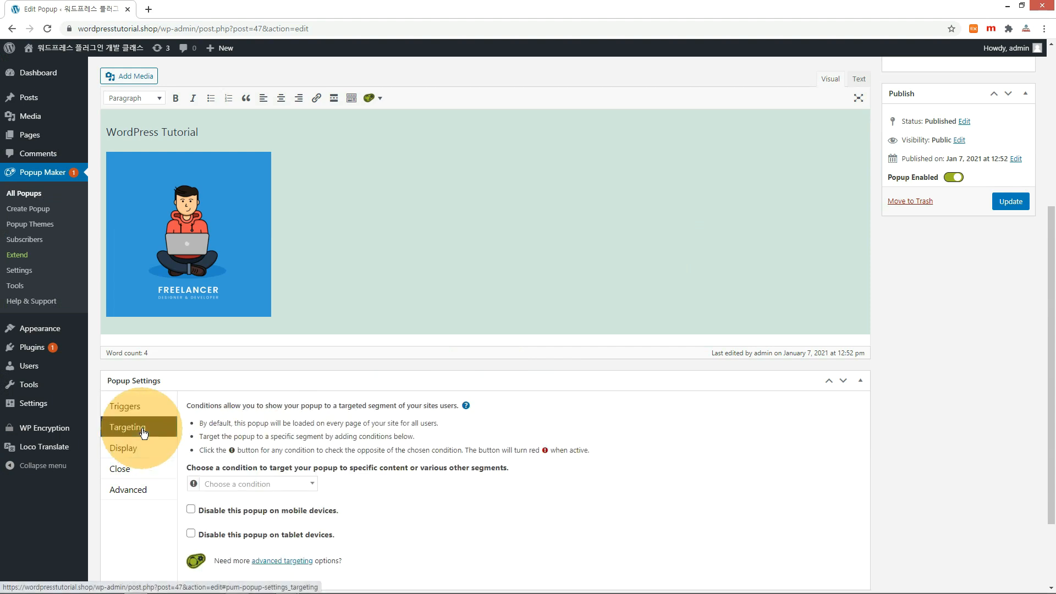
scroll(552, 434, "down", 2)
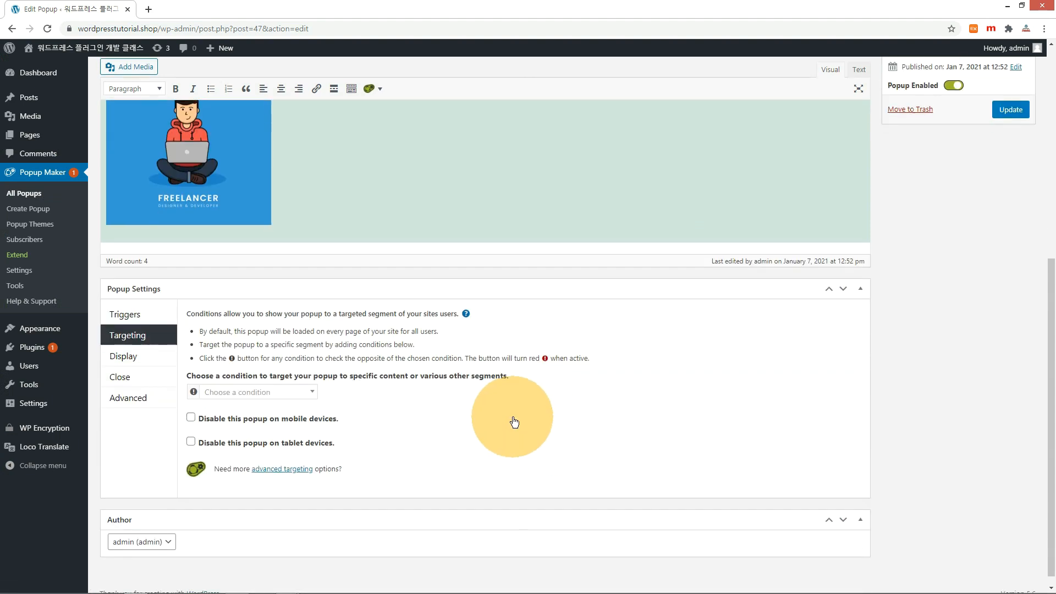
left_click(278, 391)
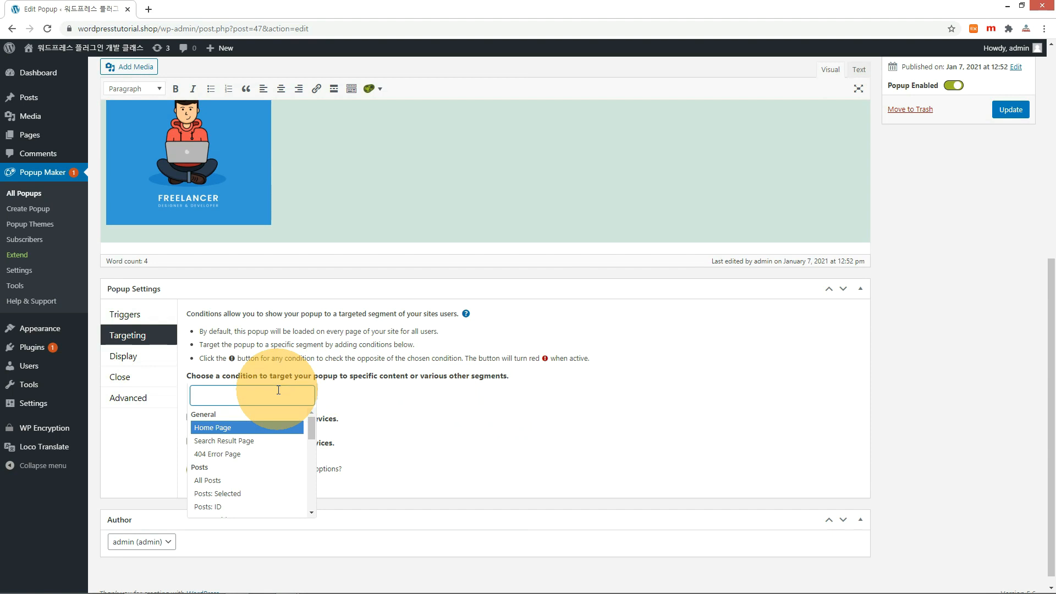
left_click(221, 428)
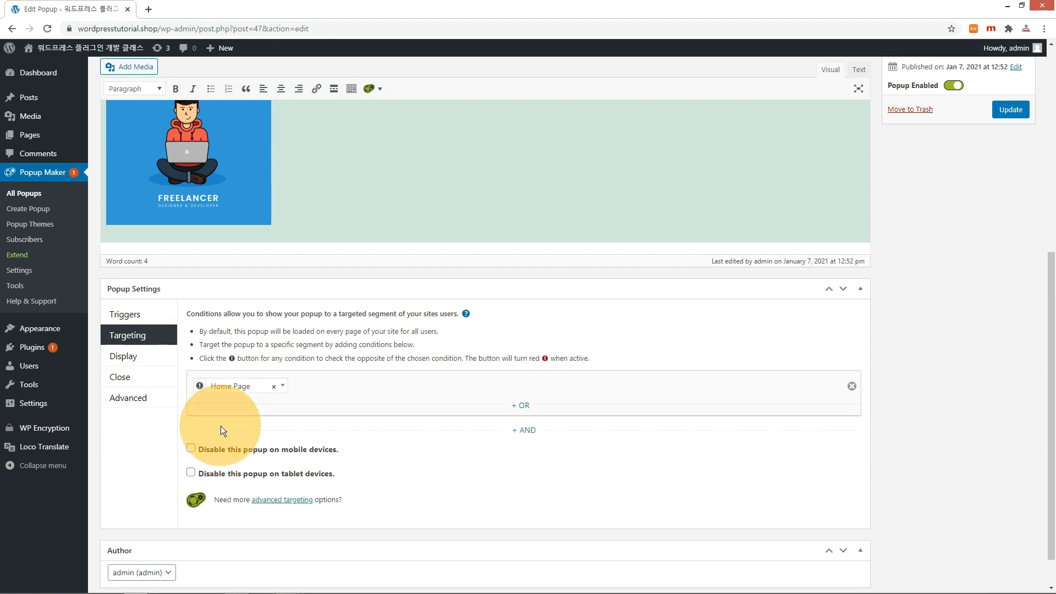
left_click(1017, 115)
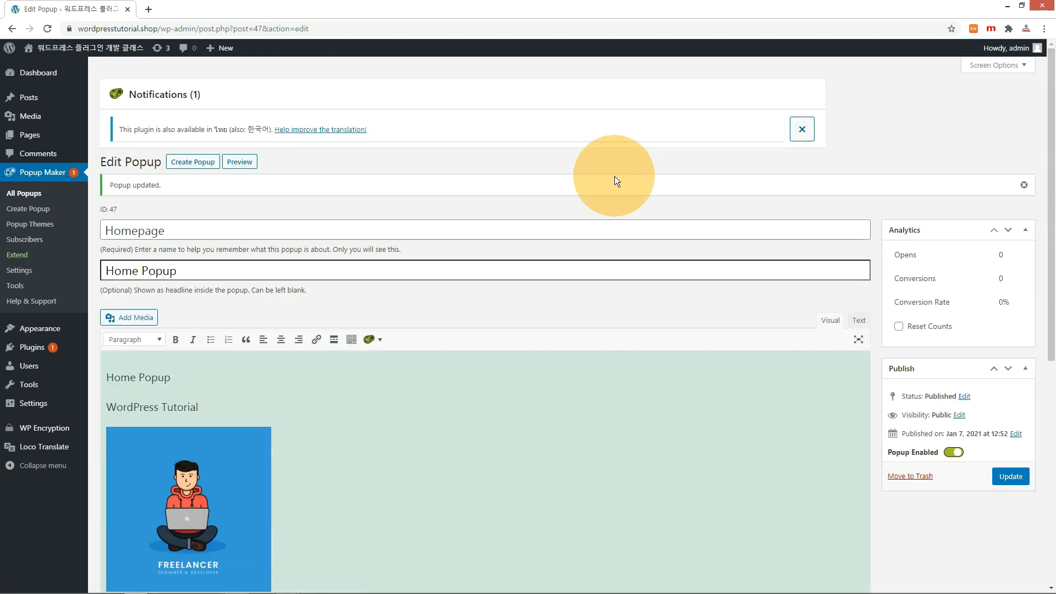
View the site's home page in a new browser tab, close the popup, and reload to check whether it reappears.
left_click(171, 9)
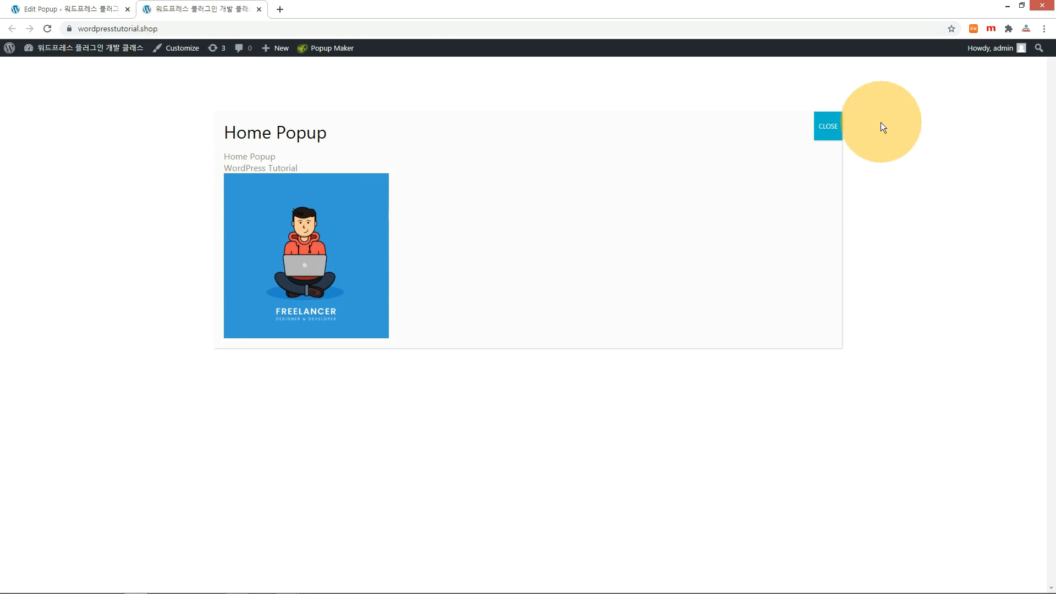
left_click(828, 127)
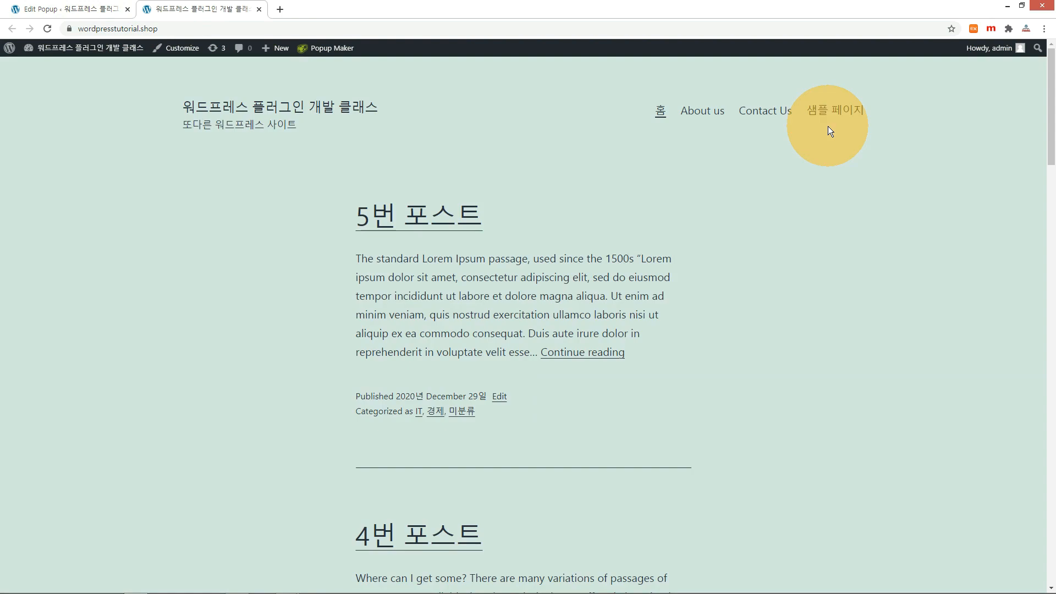
left_click(48, 28)
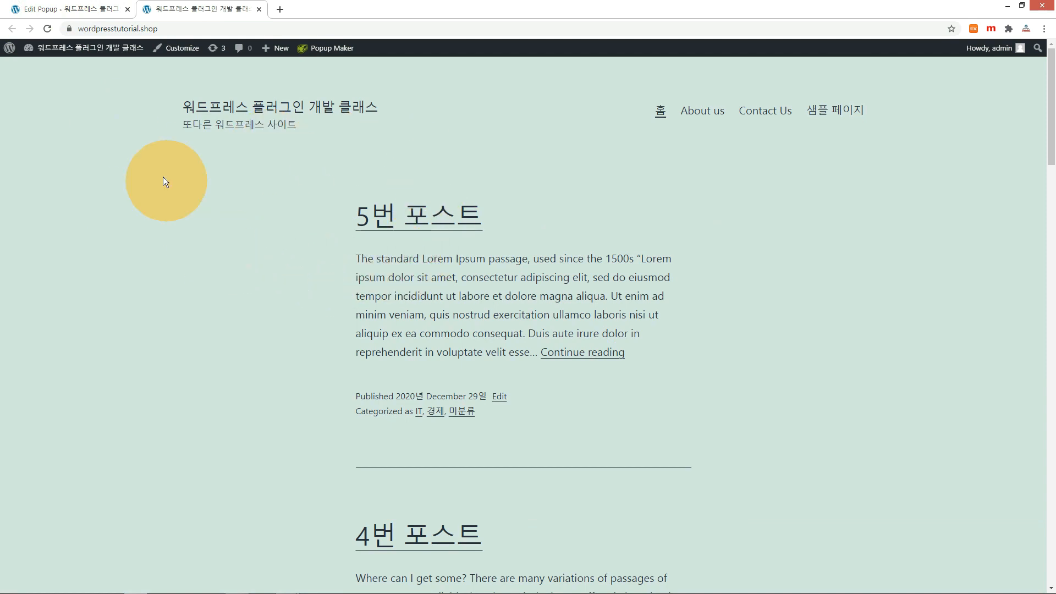
left_click(48, 24)
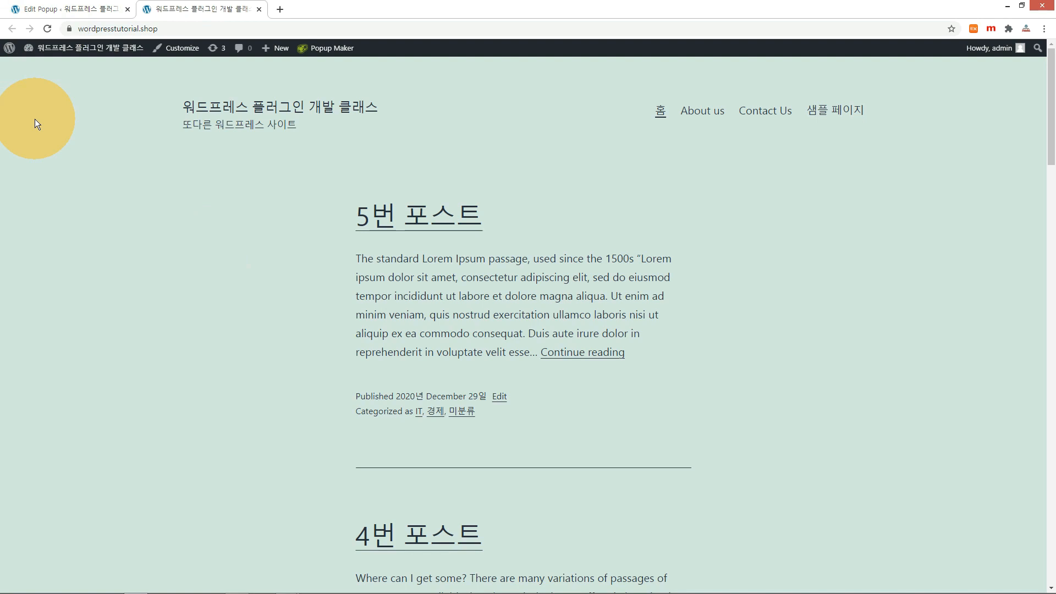
Return to editing the popup and delete its Time Delay / Auto Open trigger.
left_click(51, 9)
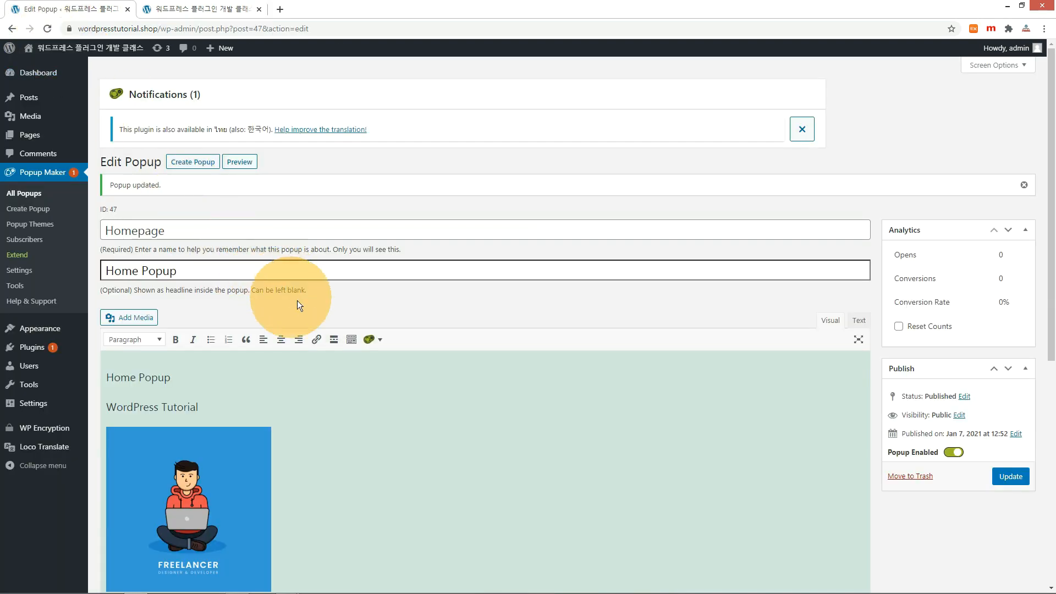
scroll(414, 307, "down", 5)
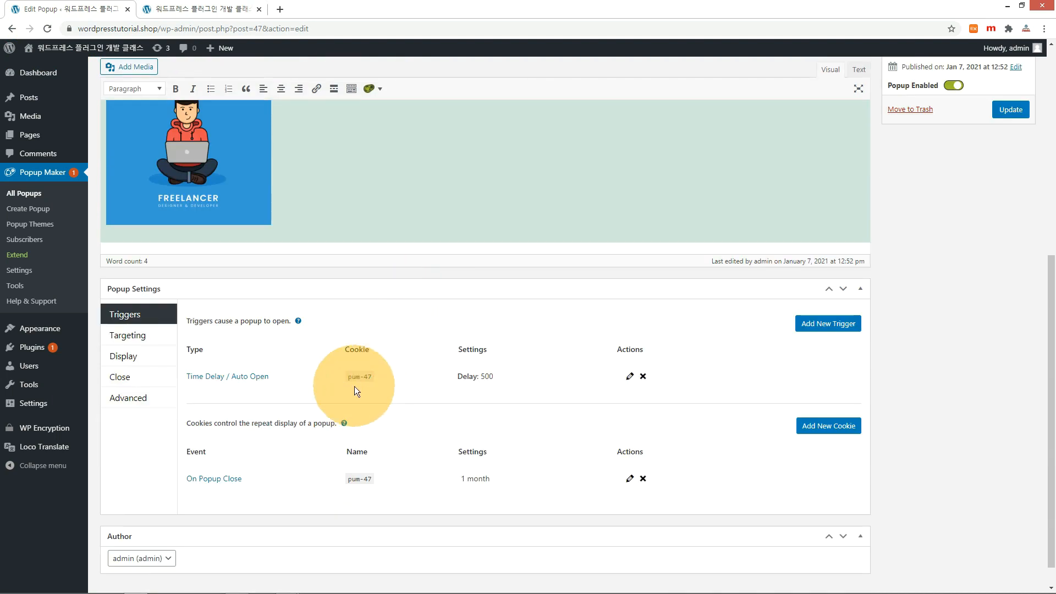
left_click(643, 378)
left_click(581, 90)
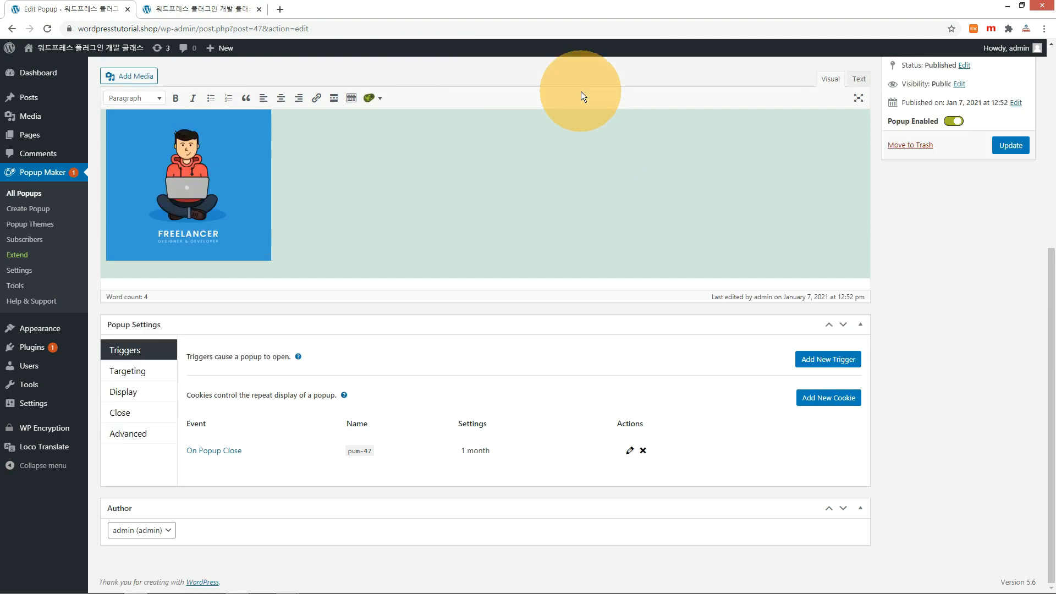
Add a Time Delay / Auto Open trigger with a 2000 ms delay and no cookie prevention, and update the popup.
left_click(803, 359)
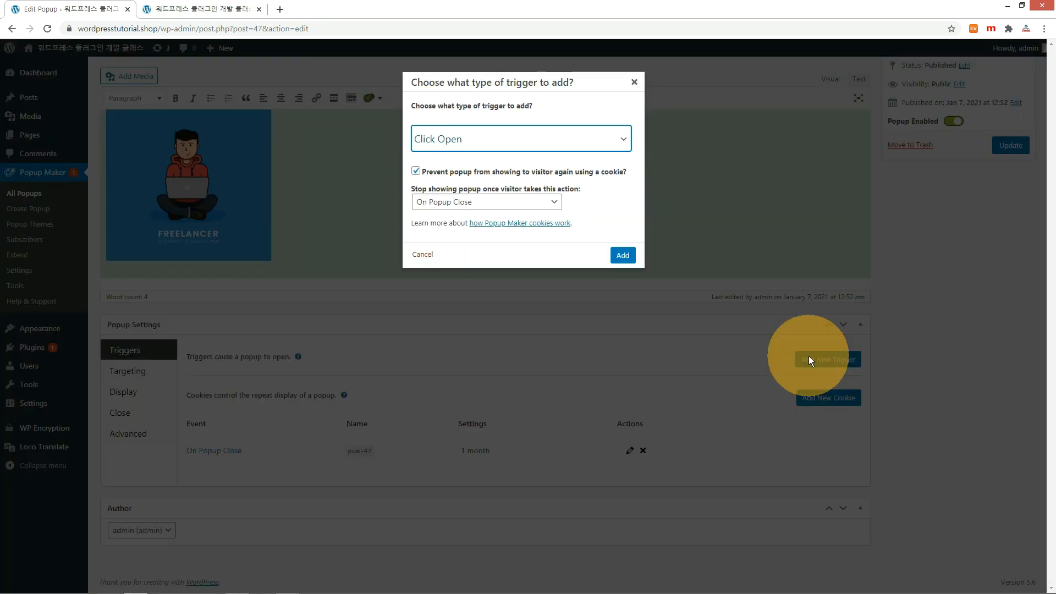
left_click(610, 144)
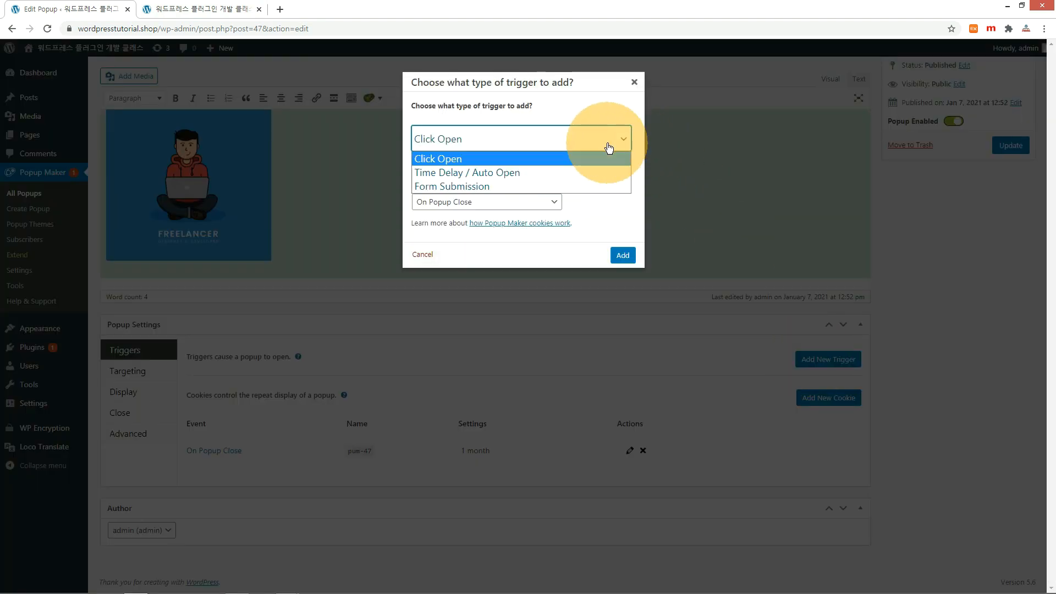
left_click(510, 171)
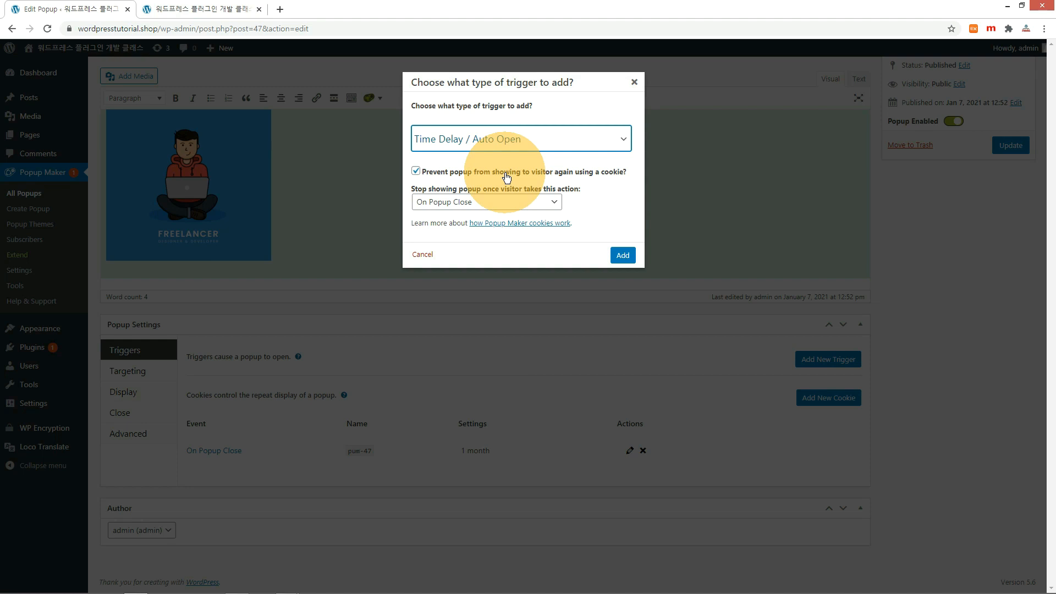
left_click(416, 172)
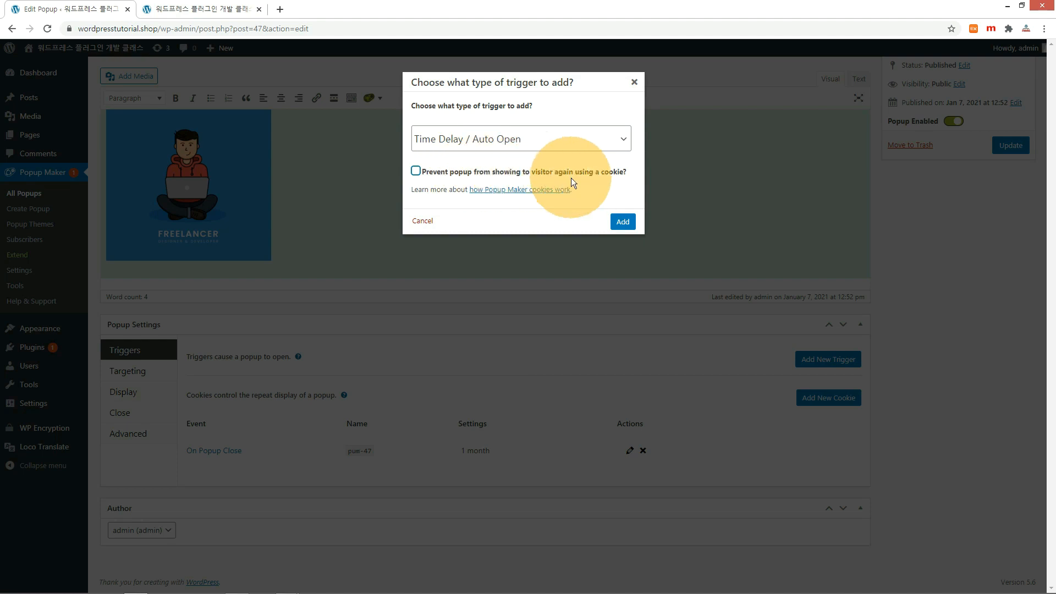
left_click(621, 221)
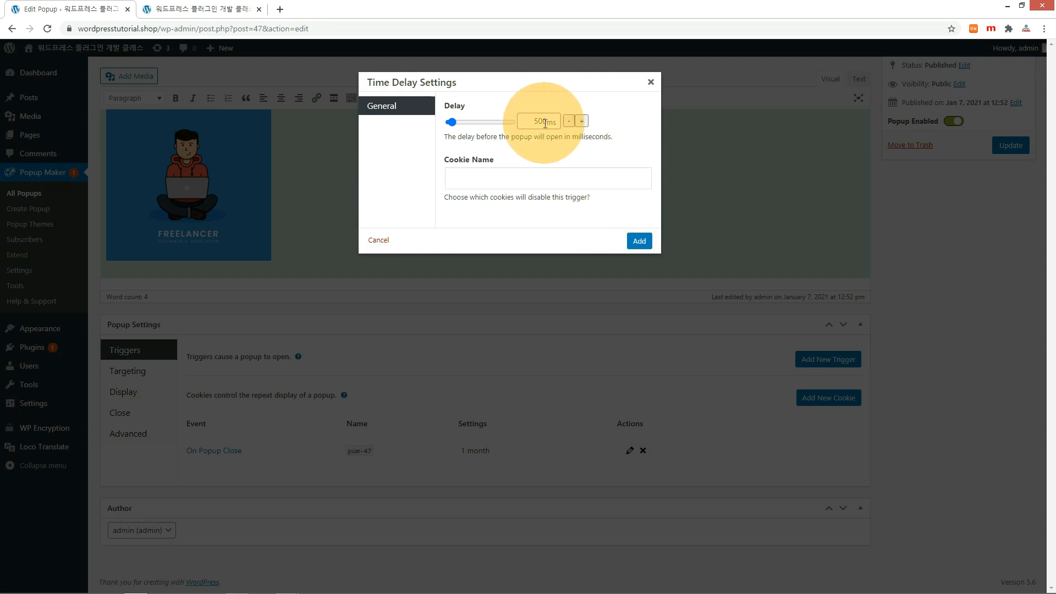
left_click(582, 122)
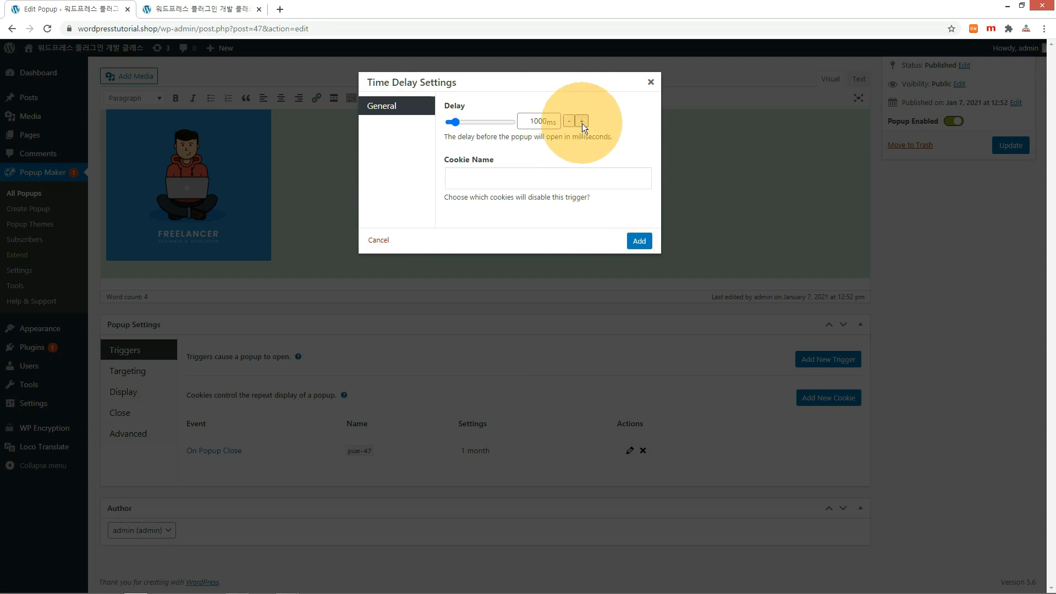
left_click(581, 121)
left_click(581, 121)
left_click(639, 241)
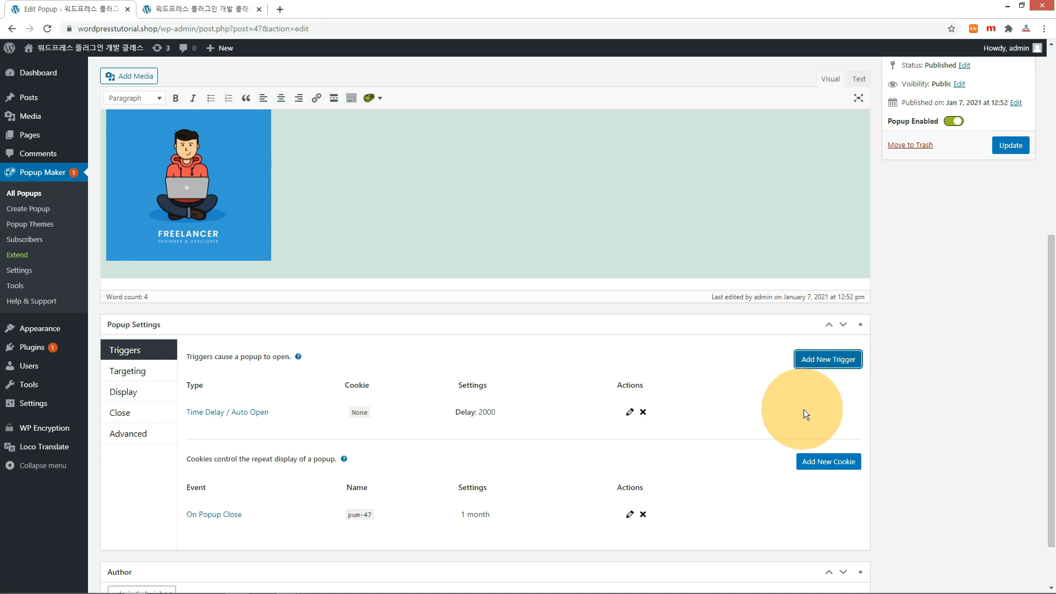
left_click(1010, 151)
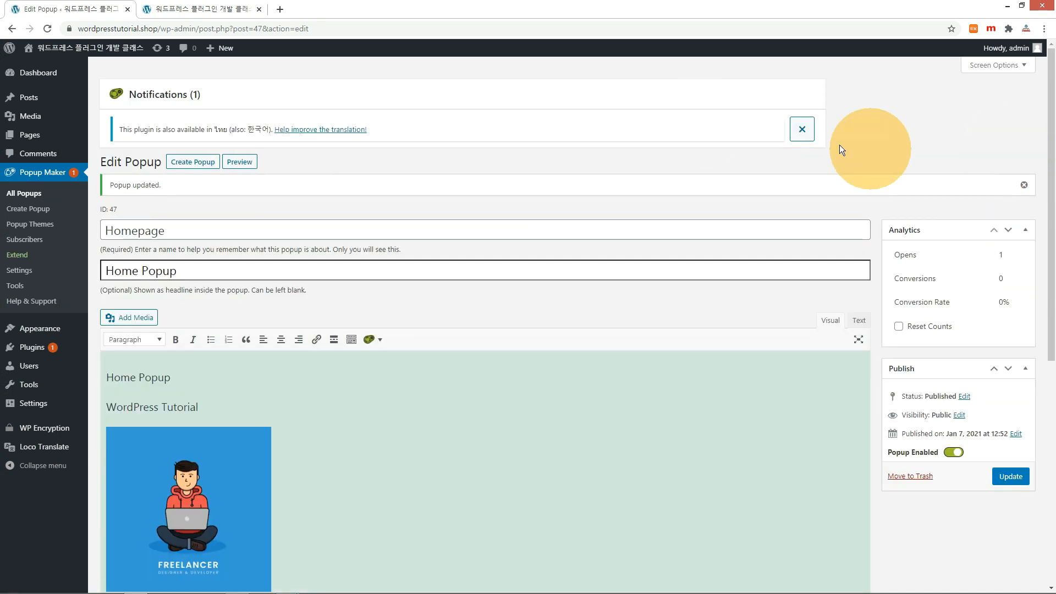
View the site's home page, close the popup, and reload the page to check whether the popup opens again.
left_click(195, 8)
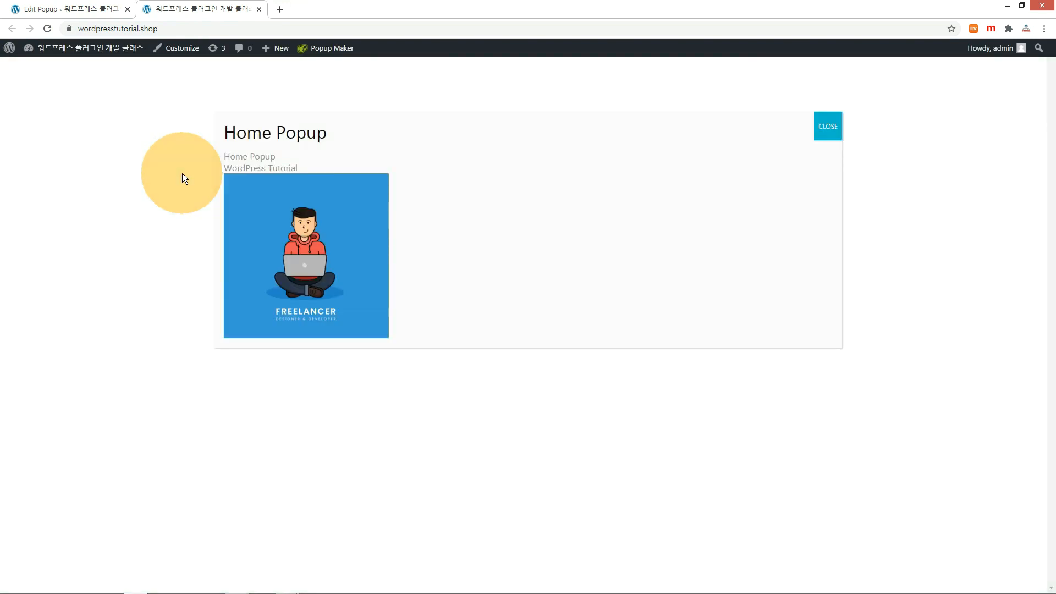
left_click(834, 130)
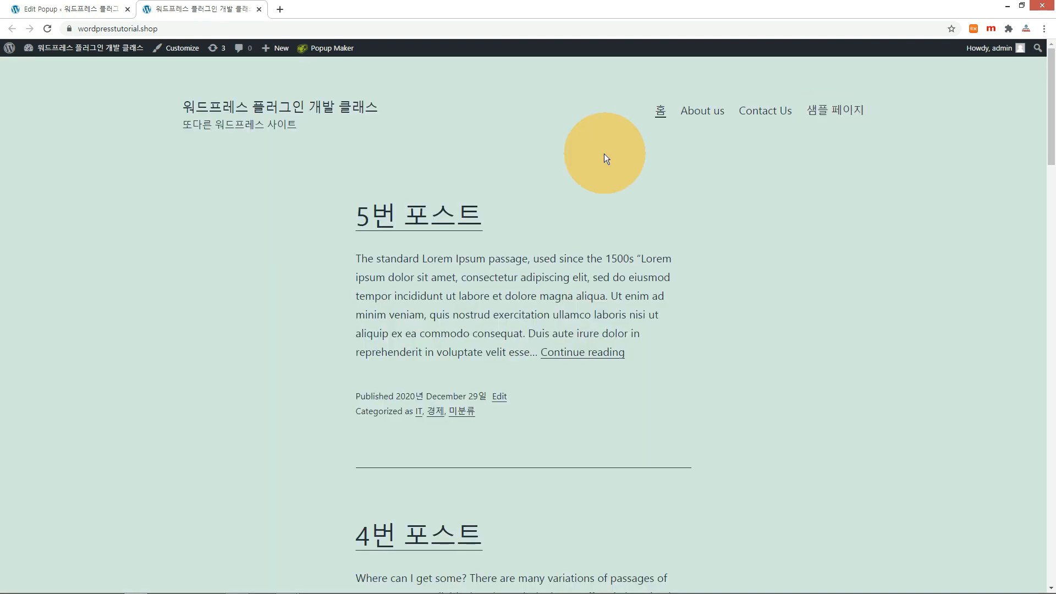
left_click(47, 29)
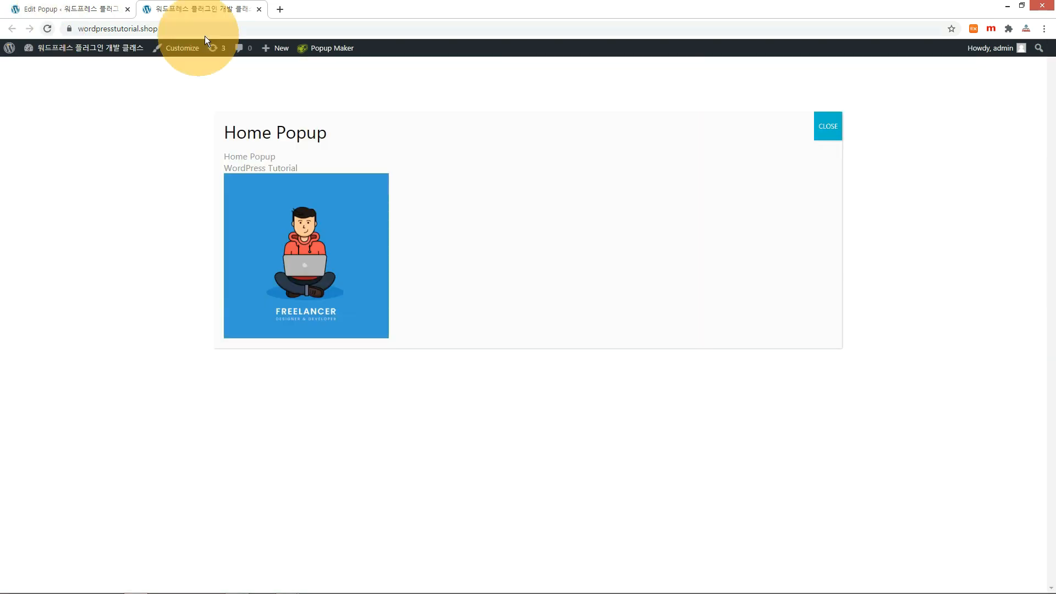
left_click(827, 130)
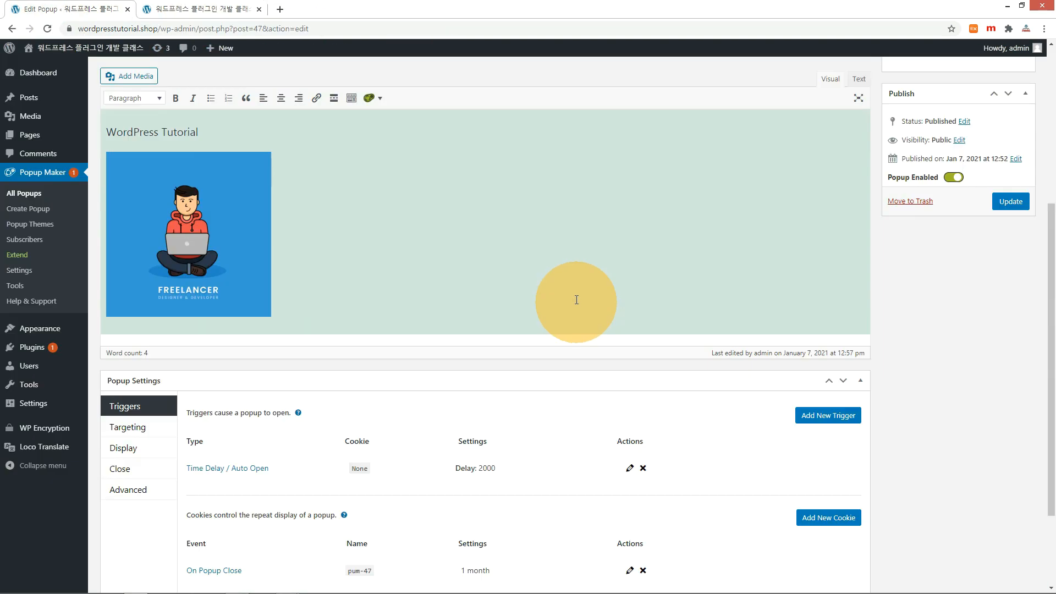
Review the popup's targeting condition and visit the site's About us and 샘플 페이지 pages to check whether the popup opens there.
scroll(564, 289, "down", 2)
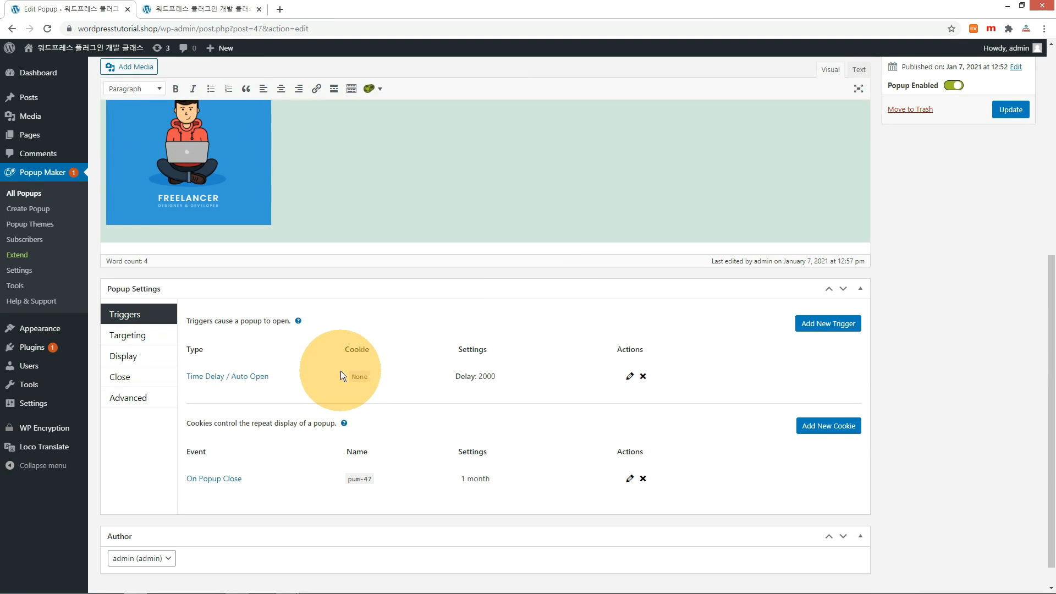
left_click(122, 338)
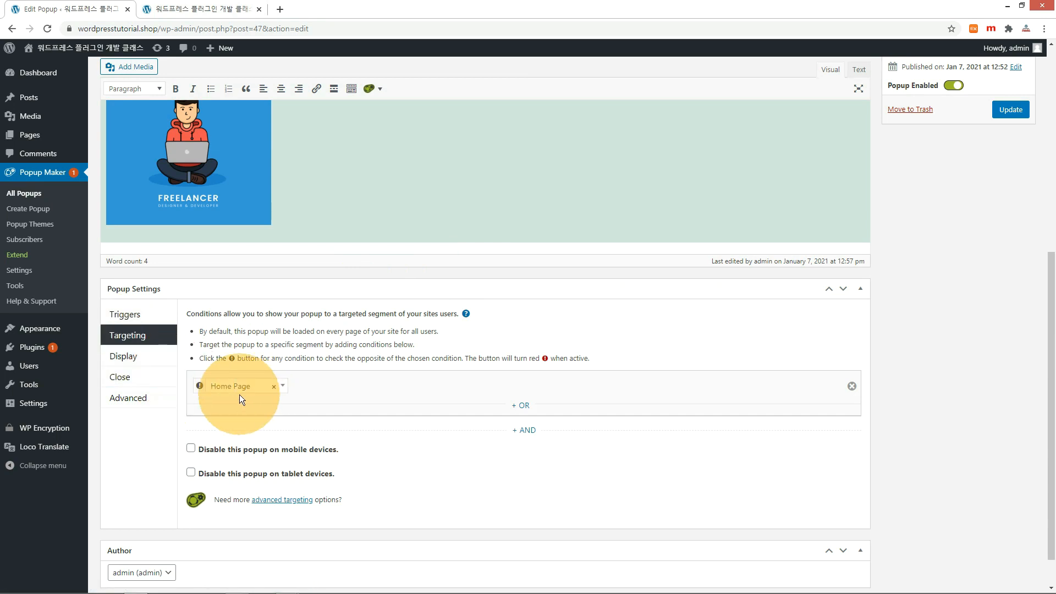
left_click(206, 13)
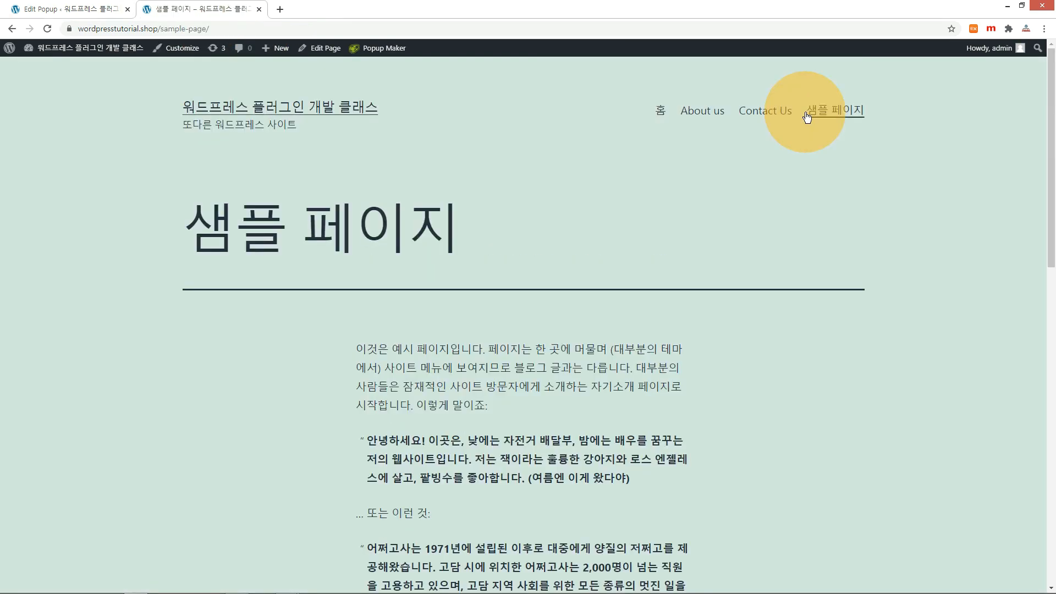
left_click(667, 113)
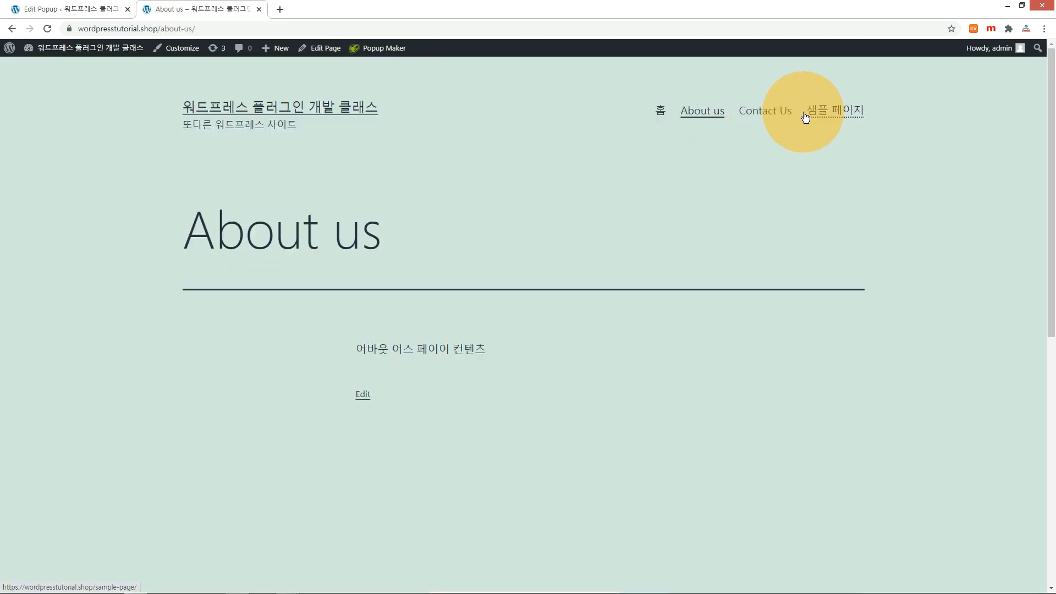
left_click(806, 115)
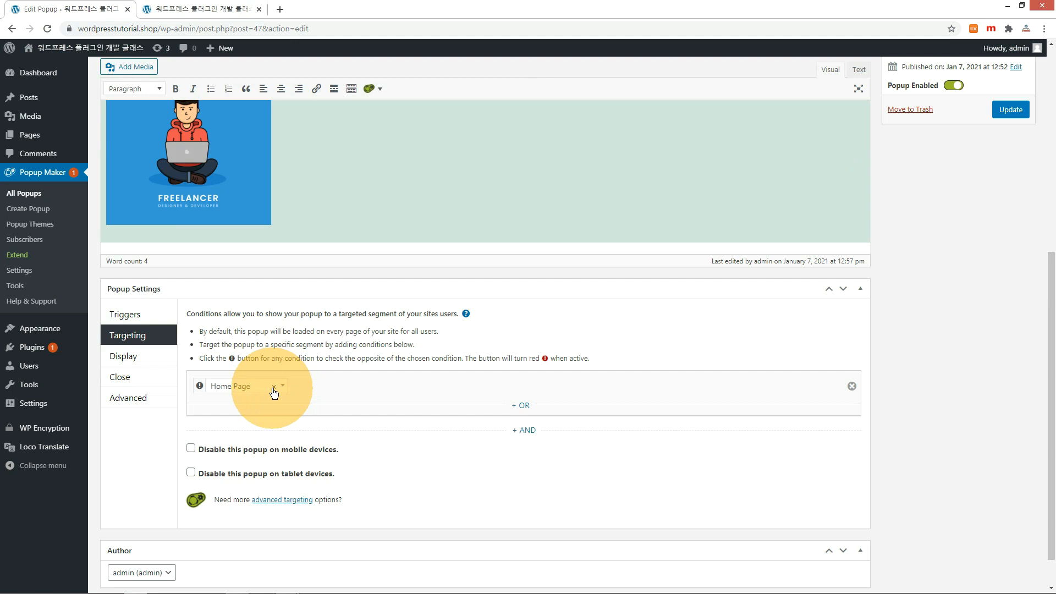
Remove the Home Page targeting condition and update the popup.
left_click(273, 390)
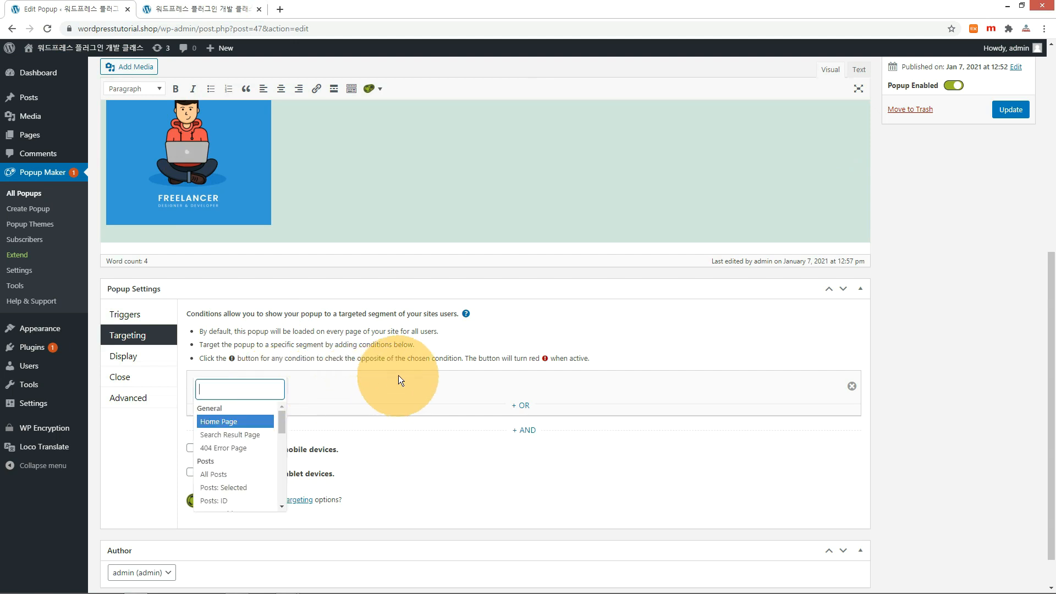
left_click(853, 387)
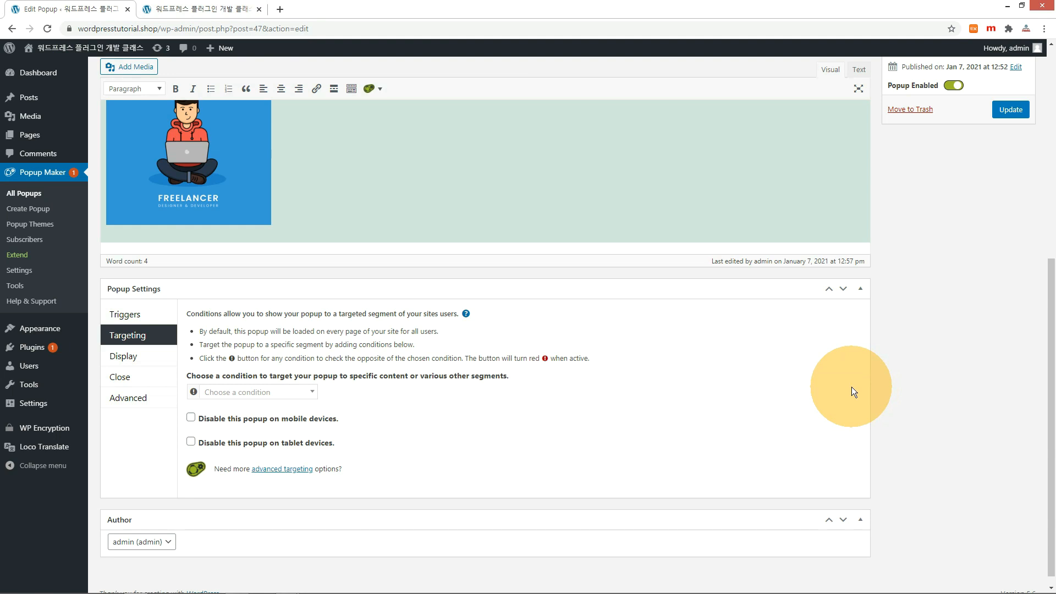
left_click(1006, 110)
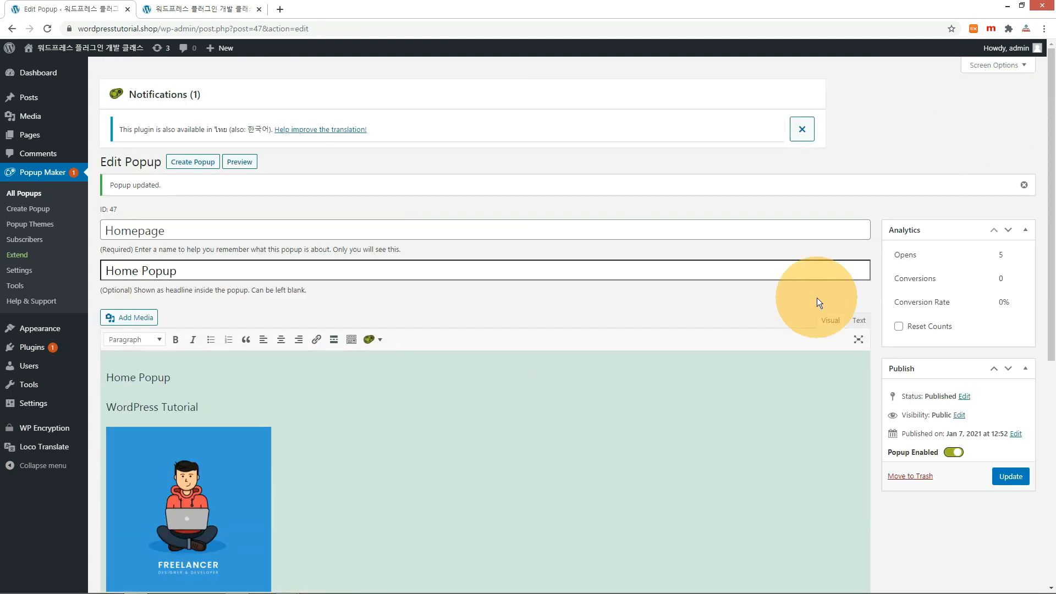
scroll(814, 299, "down", 2)
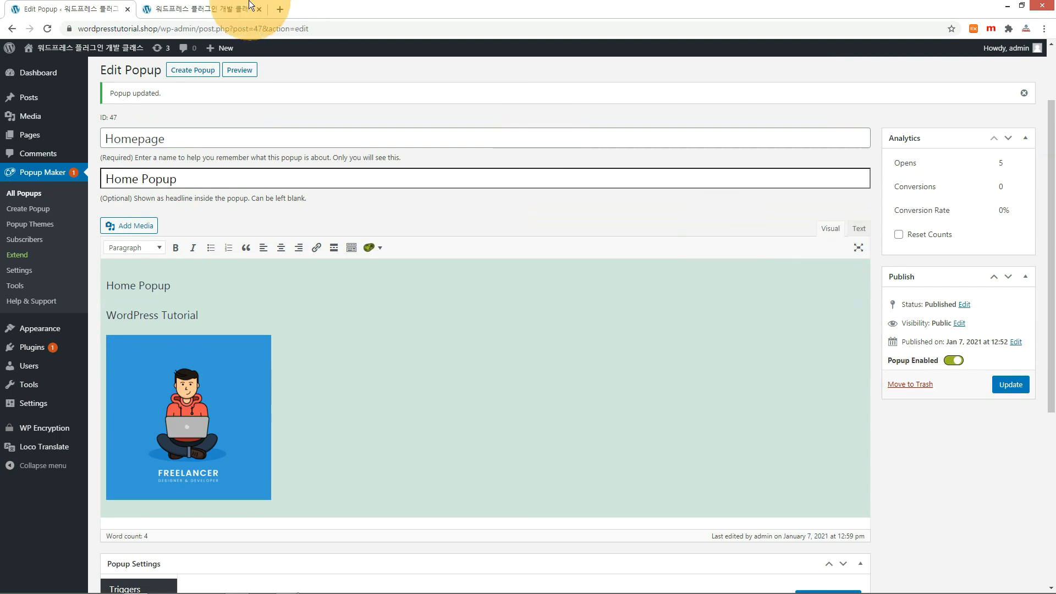
Visit the site's About us and 샘플 페이지 pages to check for the popup, closing it on each page.
left_click(201, 8)
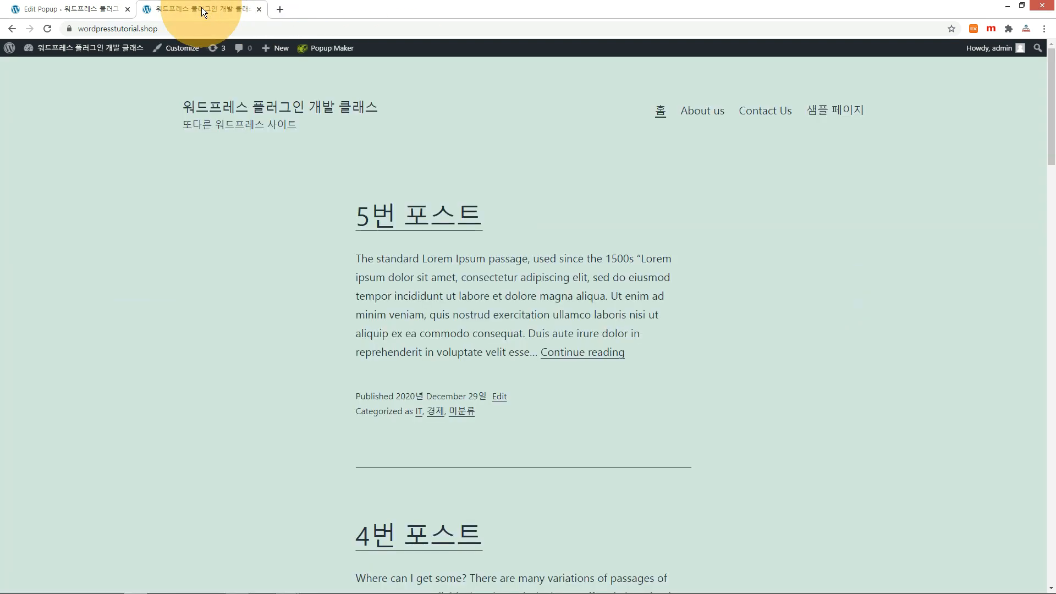
left_click(708, 116)
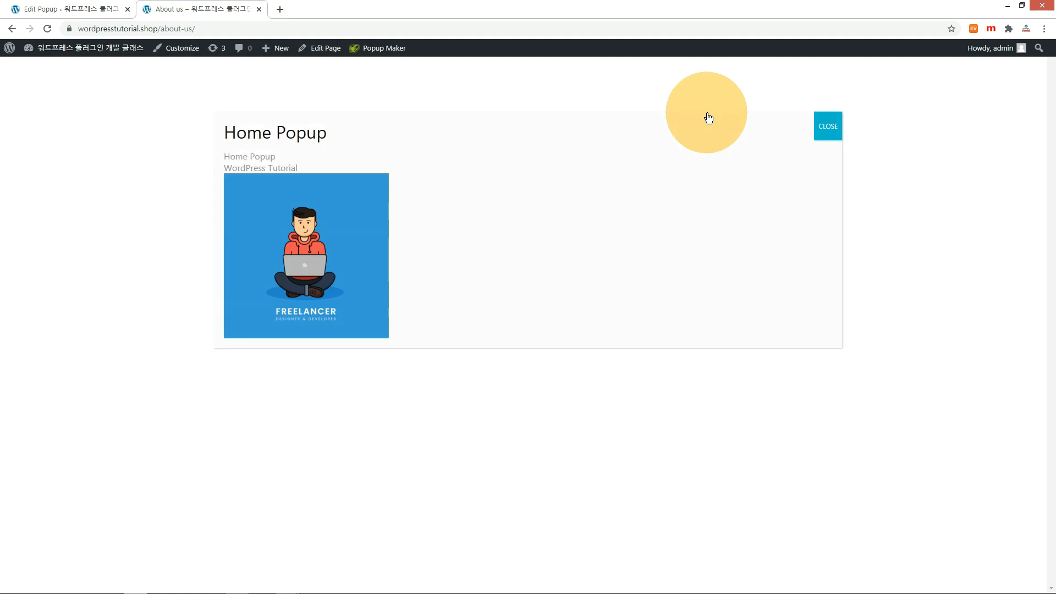
left_click(826, 126)
left_click(833, 120)
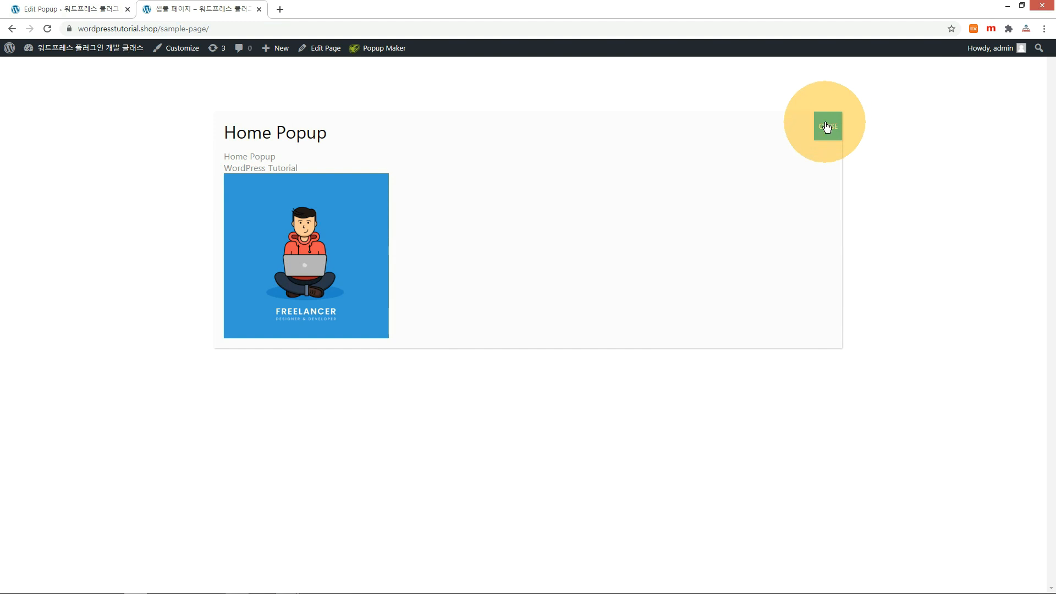
left_click(827, 127)
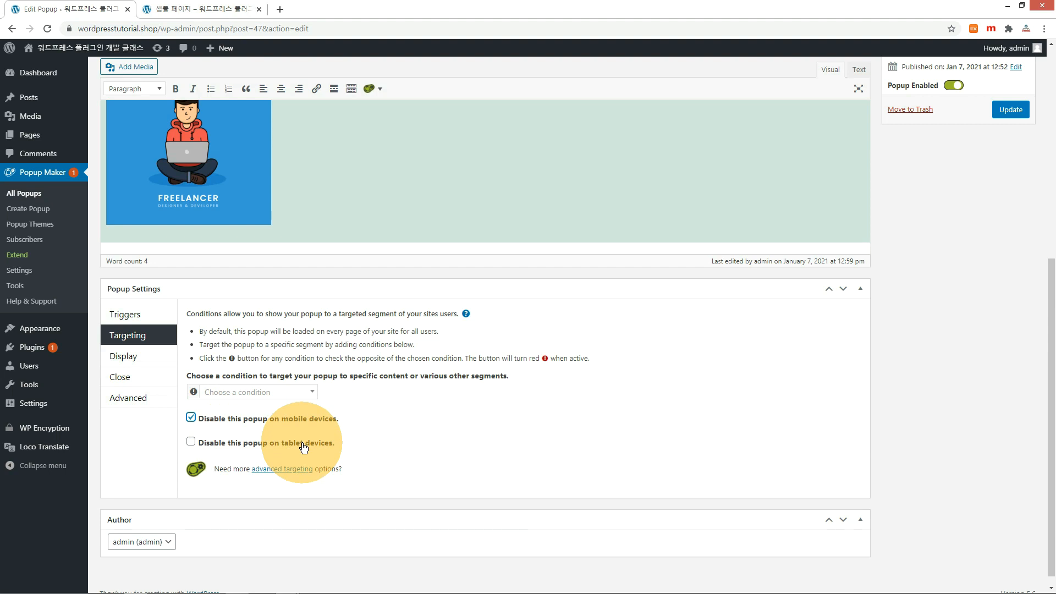
Disable the popup on both mobile and tablet devices.
left_click(192, 444)
Apply the Right Bottom Slide-in display preset, update the popup, and check it on the site's home page.
left_click(125, 358)
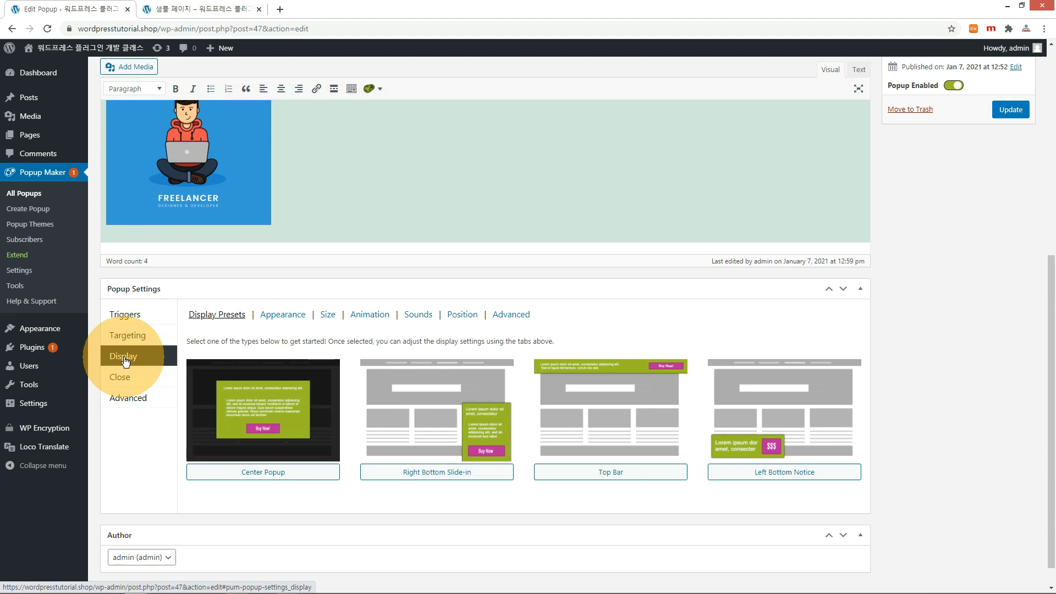
left_click(475, 436)
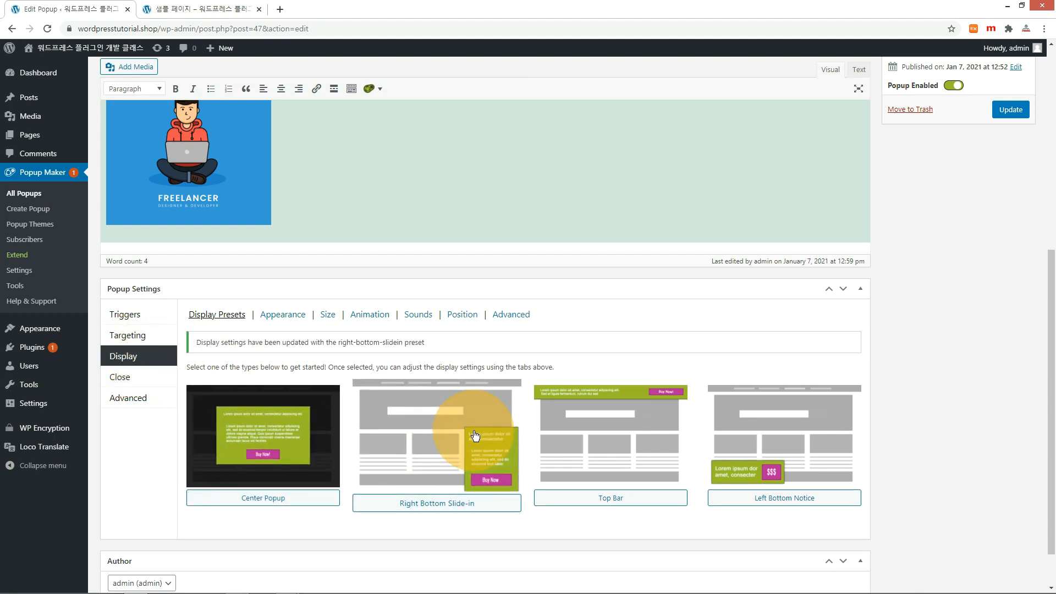
left_click(1011, 110)
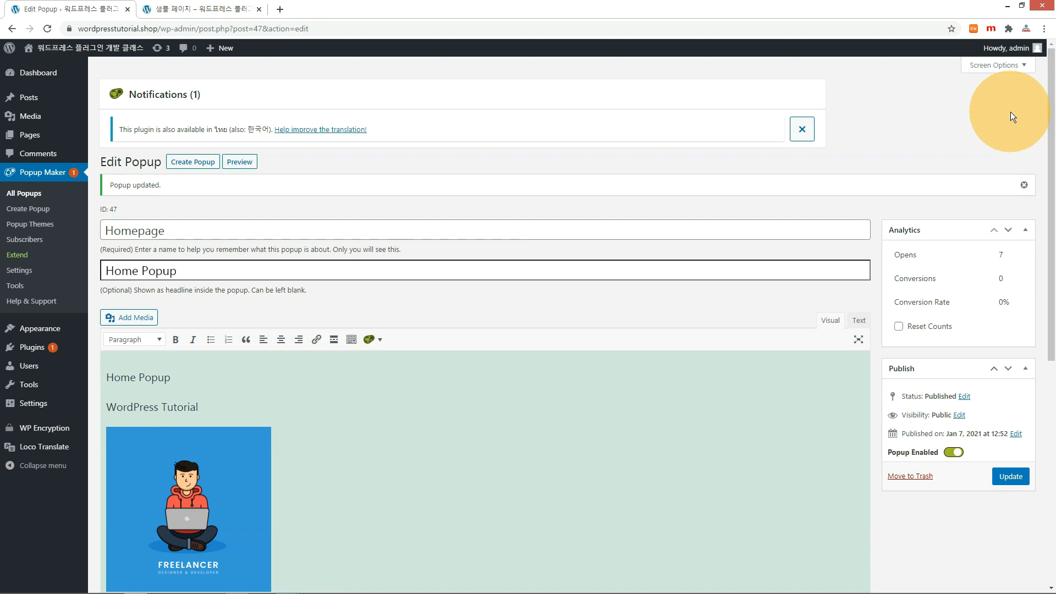
left_click(203, 9)
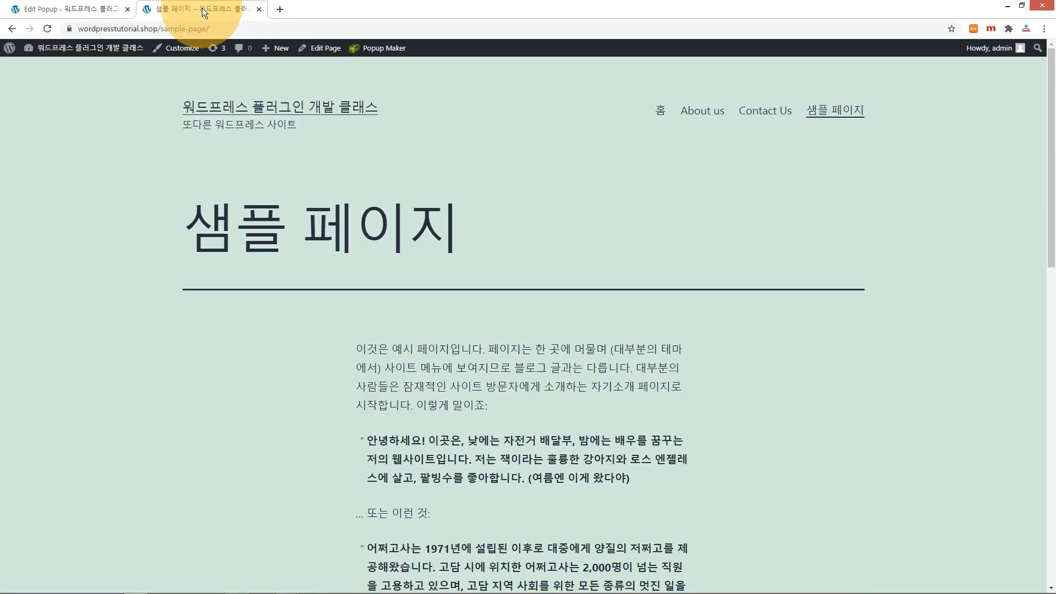
left_click(661, 111)
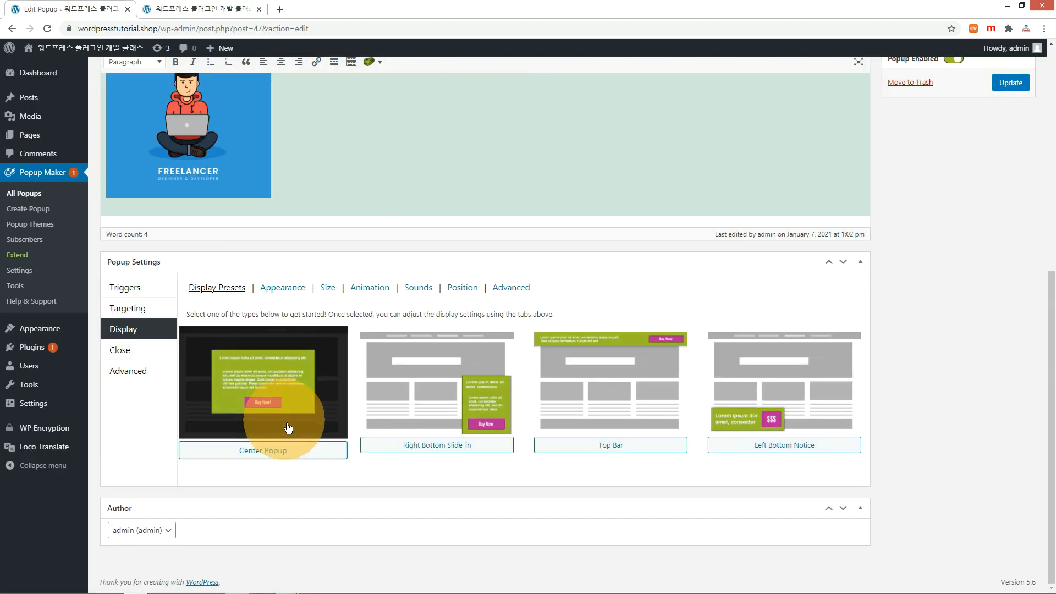
Apply the Top Bar display preset and update the popup.
left_click(669, 454)
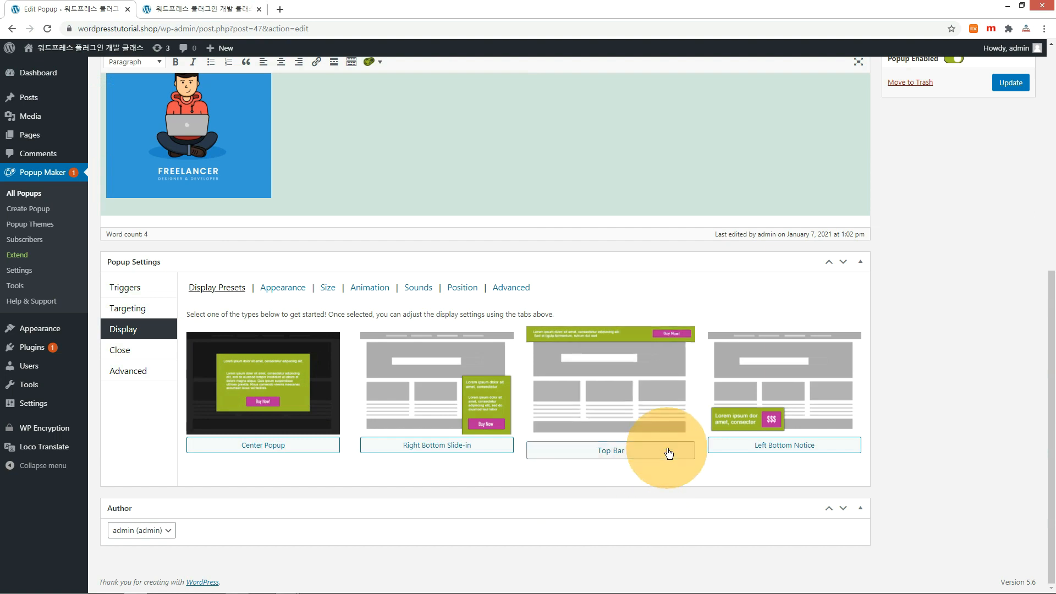
left_click(1012, 83)
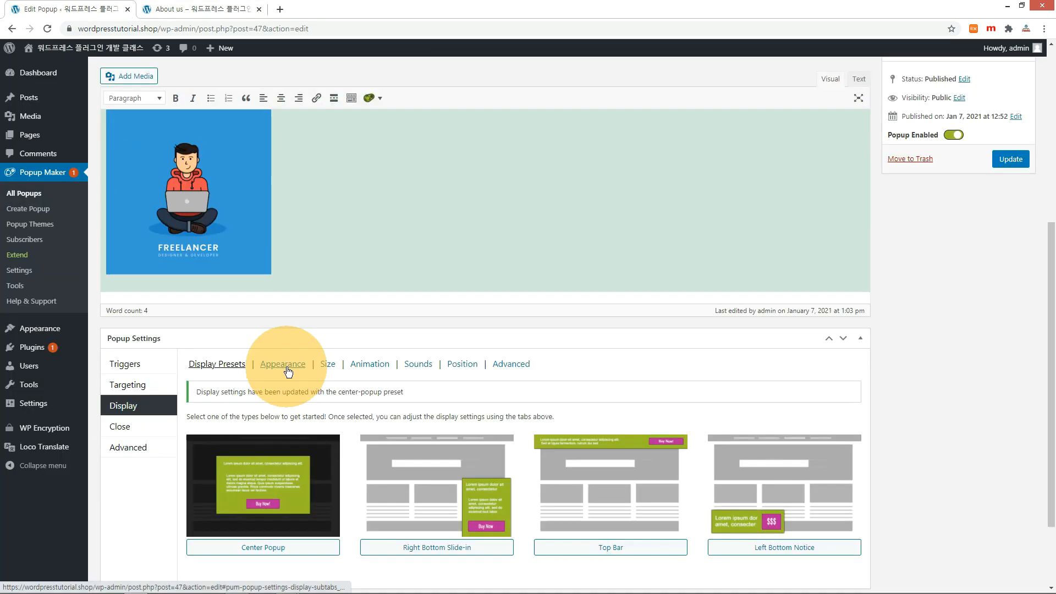
Set the popup theme to Light Box in the display appearance settings.
left_click(284, 366)
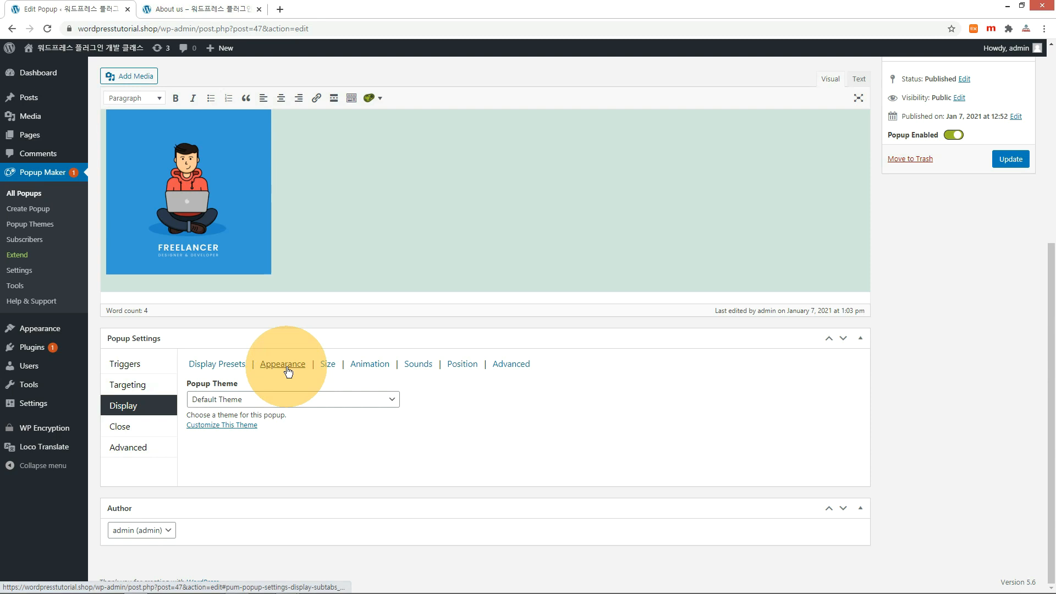
left_click(291, 401)
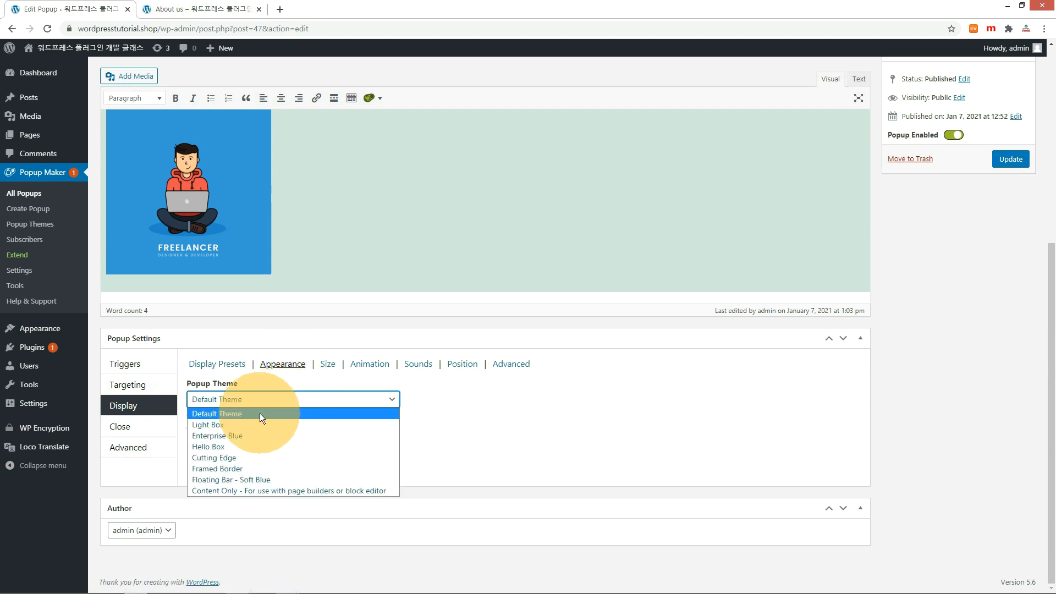
left_click(207, 426)
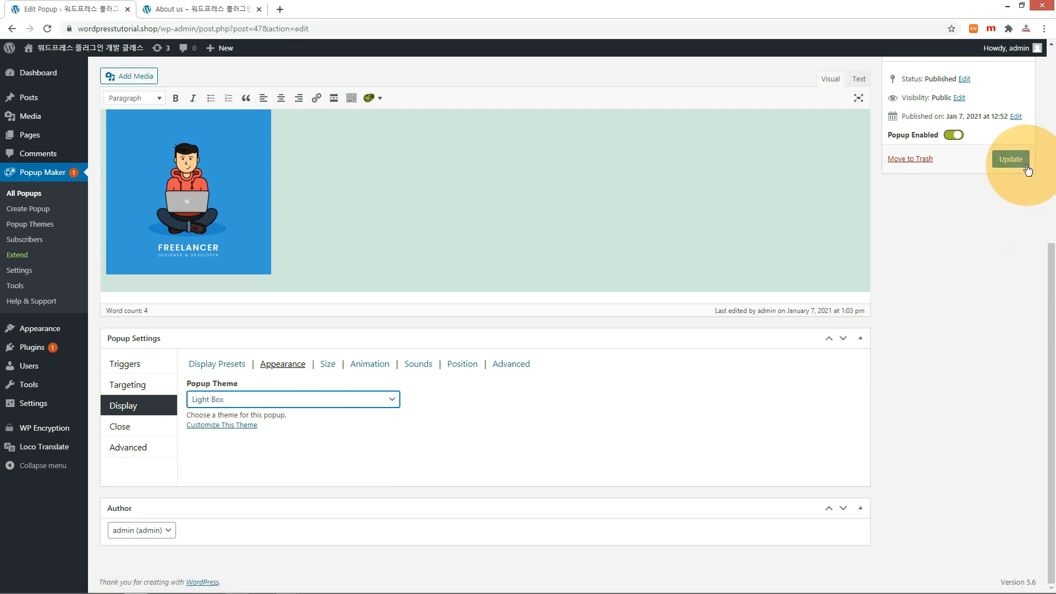
Update the popup and check the Light Box theme on the site's home page.
left_click(1011, 159)
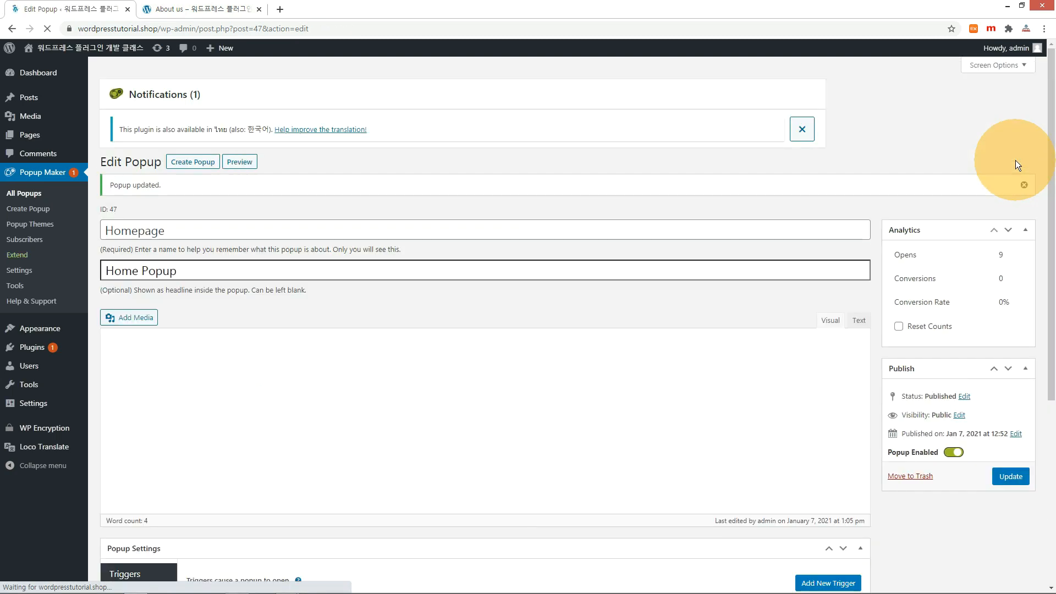
left_click(234, 9)
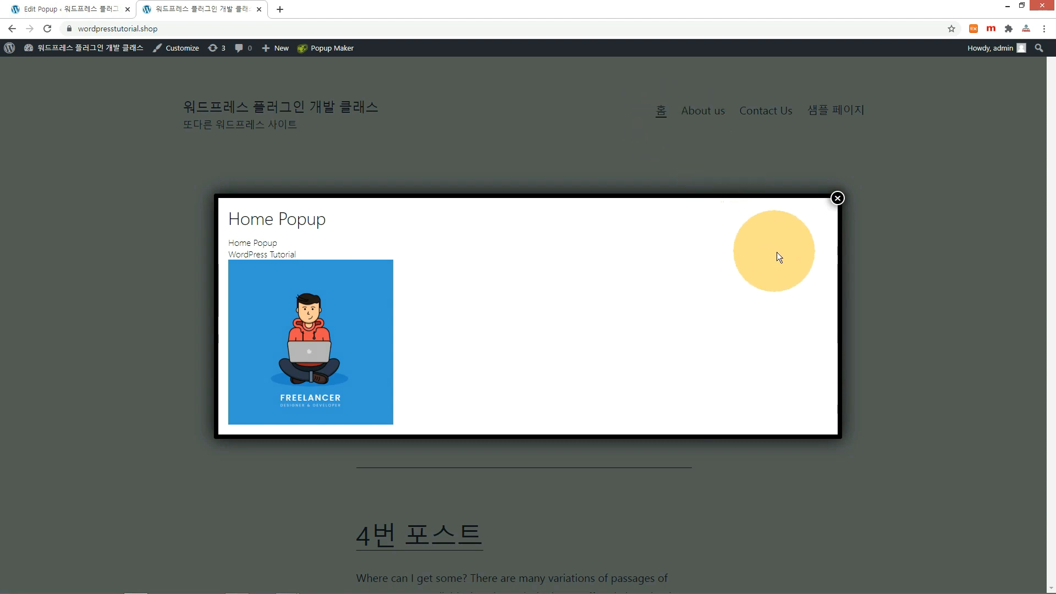
left_click(38, 7)
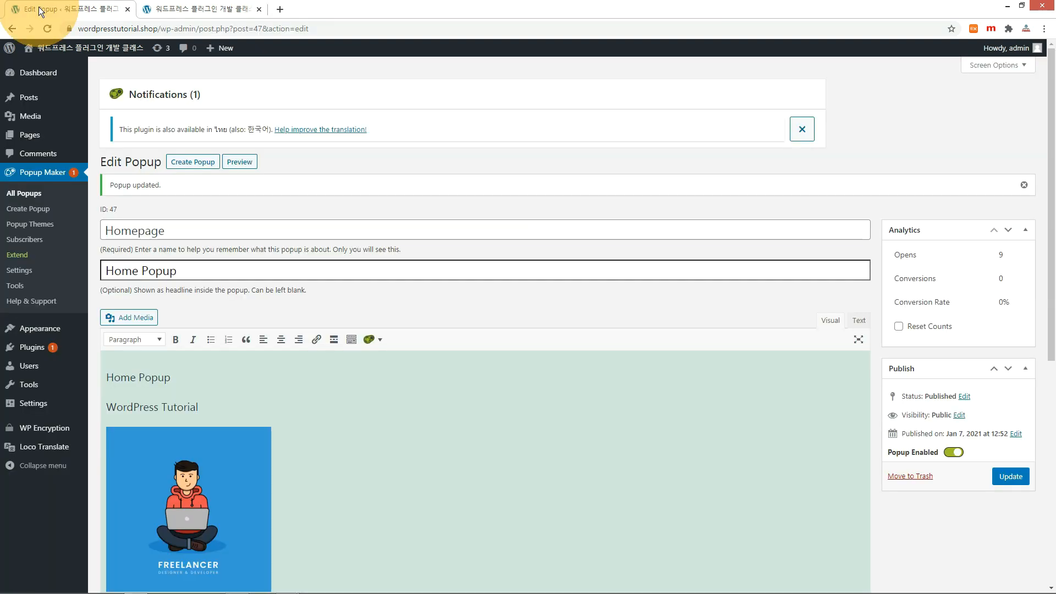
Set the popup theme to Cutting Edge, update the popup, and reload the site's home page to check it.
scroll(413, 305, "down", 5)
left_click(118, 355)
left_click(282, 315)
left_click(337, 402)
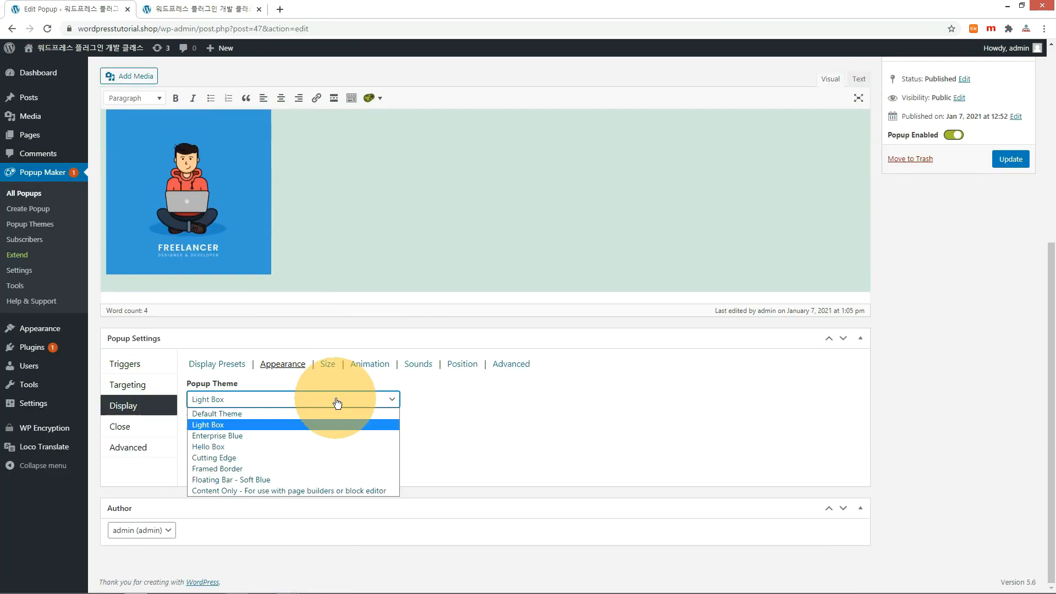
left_click(259, 457)
left_click(1017, 161)
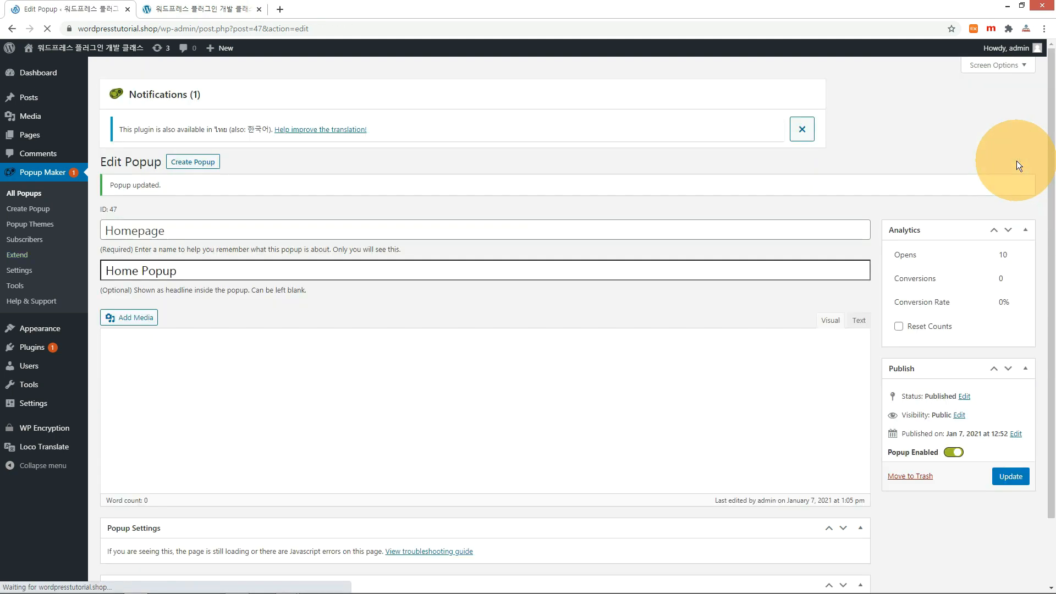
left_click(177, 9)
left_click(47, 29)
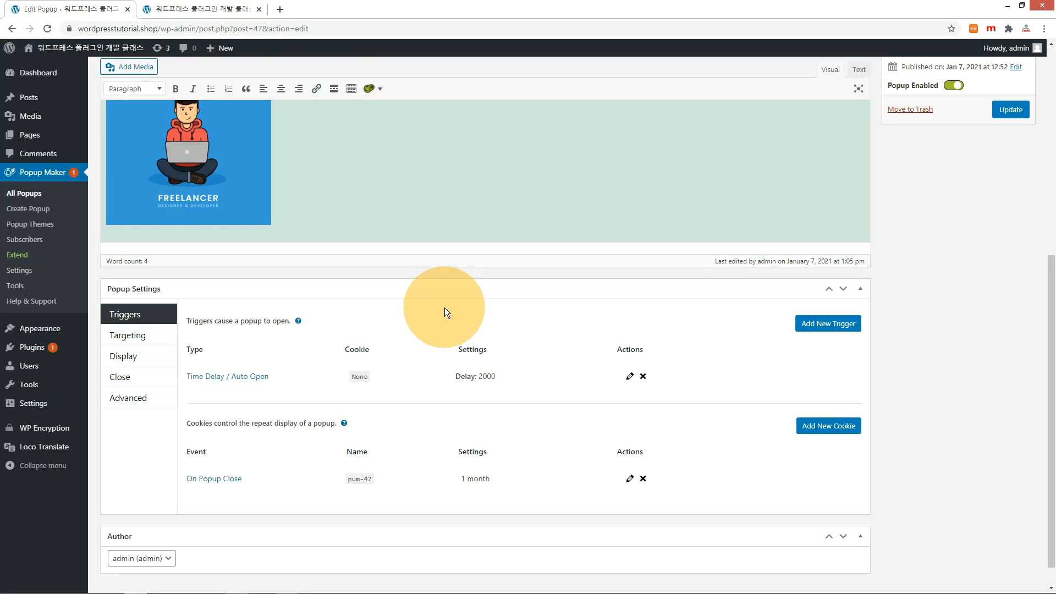
Open the Cutting Edge popup theme for editing and increase its container padding.
left_click(40, 227)
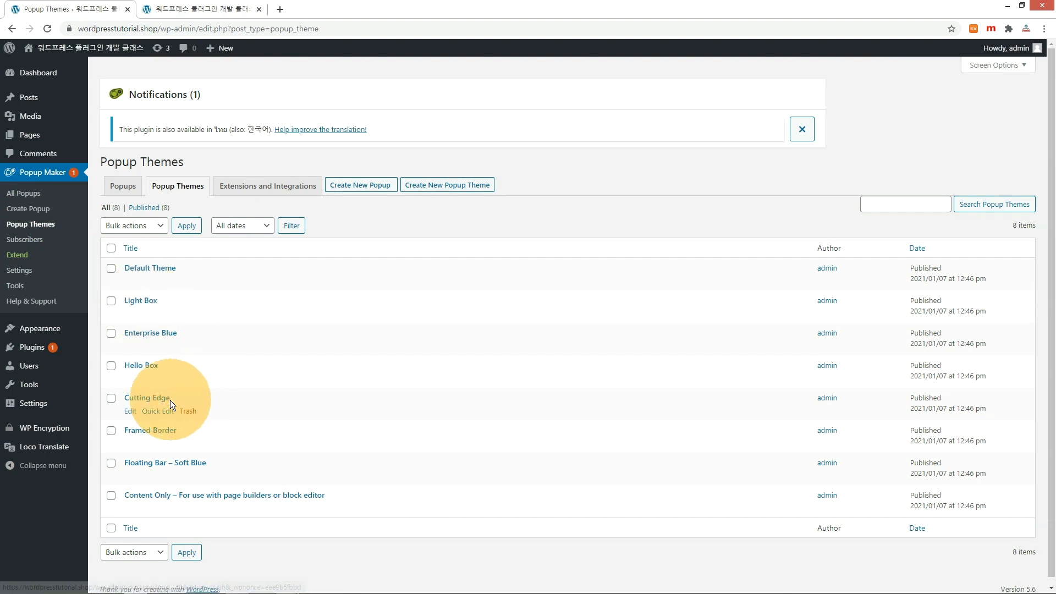
left_click(129, 410)
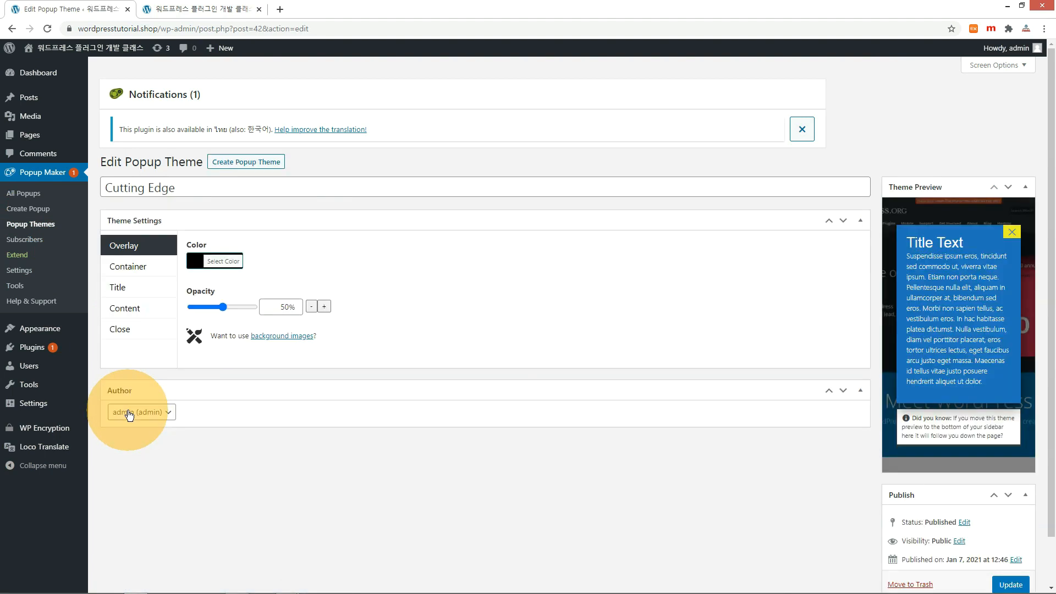
left_click(118, 268)
left_click_drag(285, 282, 279, 281)
type("5")
Set the Cutting Edge theme's overlay opacity to 84% and its overlay color to yellow #eeee22.
left_click(128, 245)
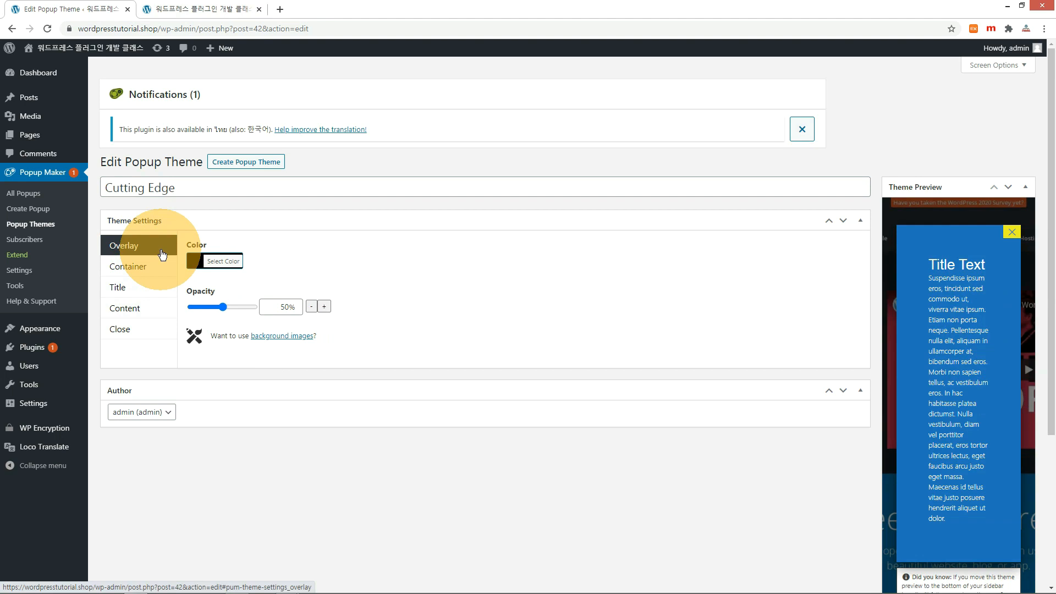
left_click_drag(216, 308, 243, 305)
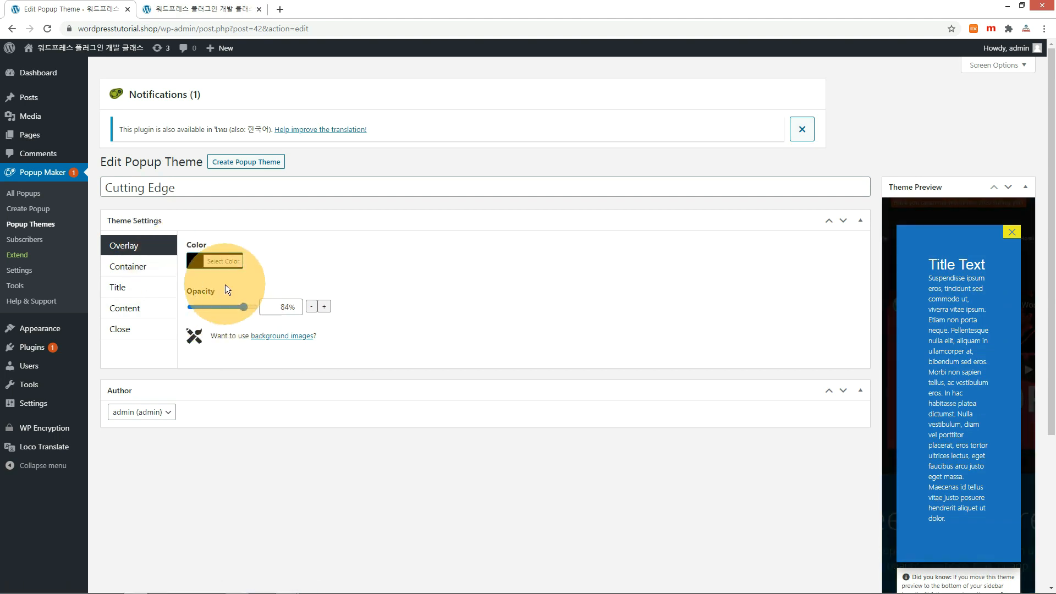
left_click(198, 261)
left_click(248, 405)
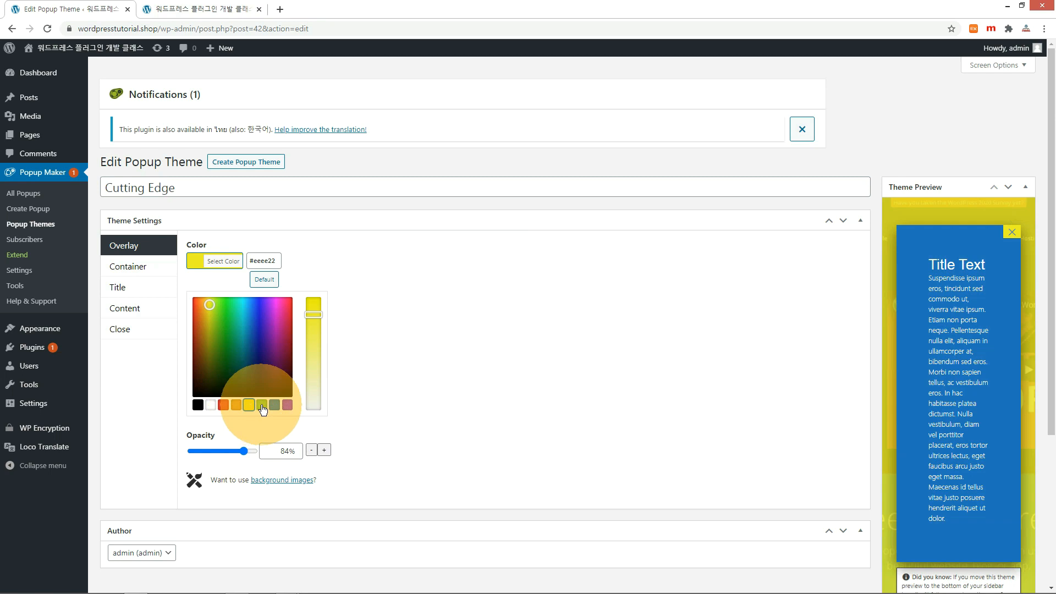
Update the Cutting Edge theme, view the site, and go to its About us page.
scroll(529, 411, "down", 4)
left_click(1008, 529)
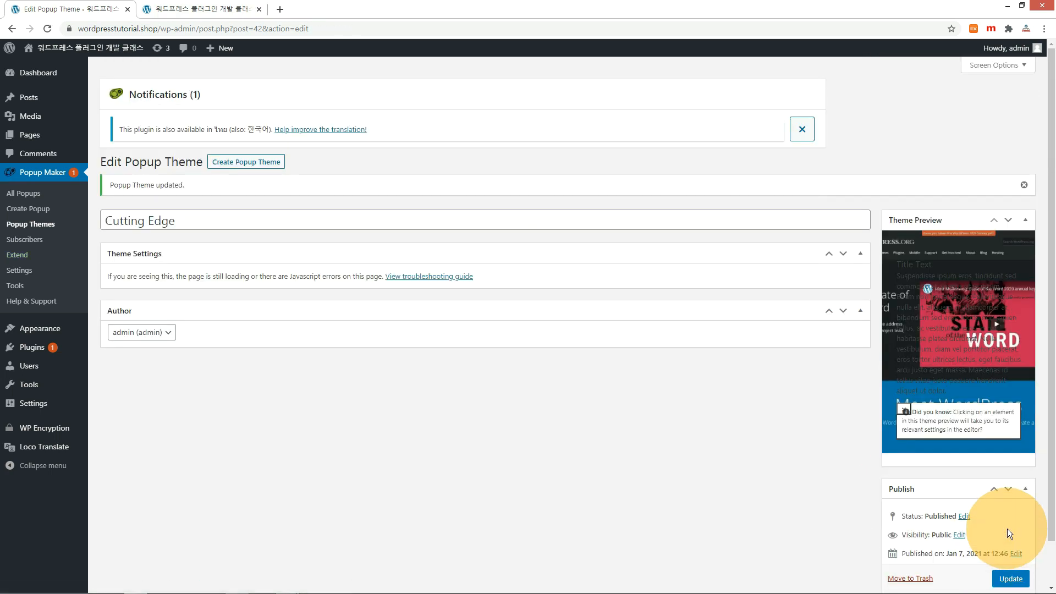
key("ctrl+Tab")
left_click(704, 117)
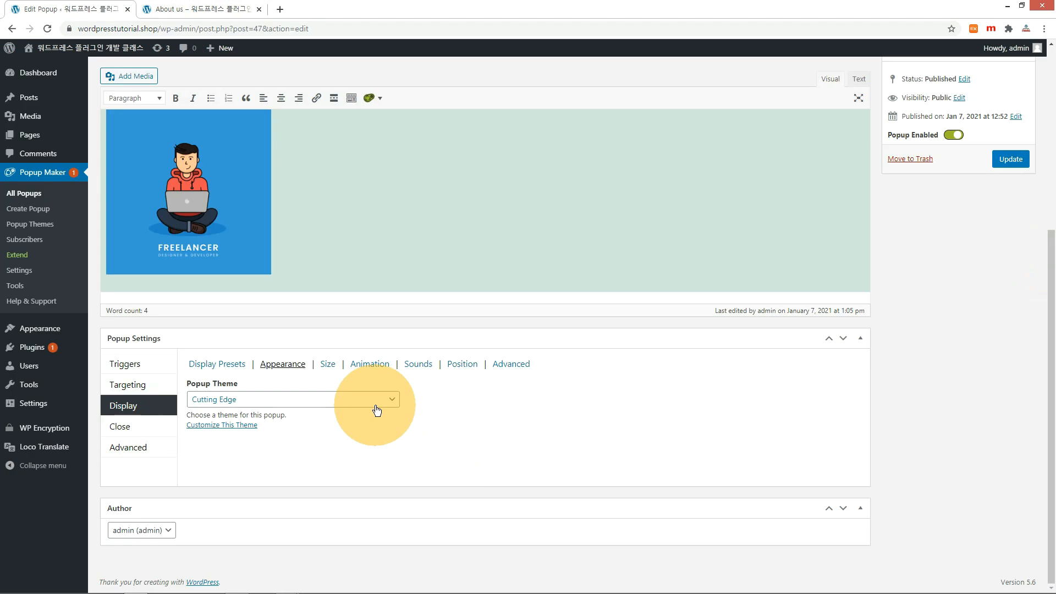
Set the Homepage popup's theme to Light Box in the display appearance settings.
left_click(363, 400)
left_click(260, 424)
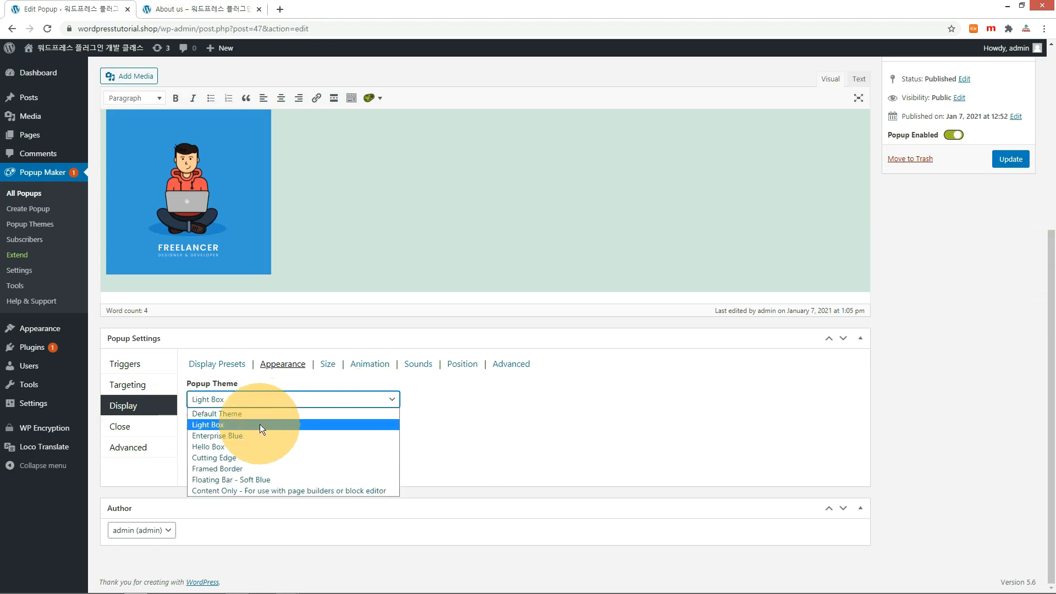
Set the popup size to Tiny - 30%, update the popup, and check it on the site's home page.
left_click(327, 364)
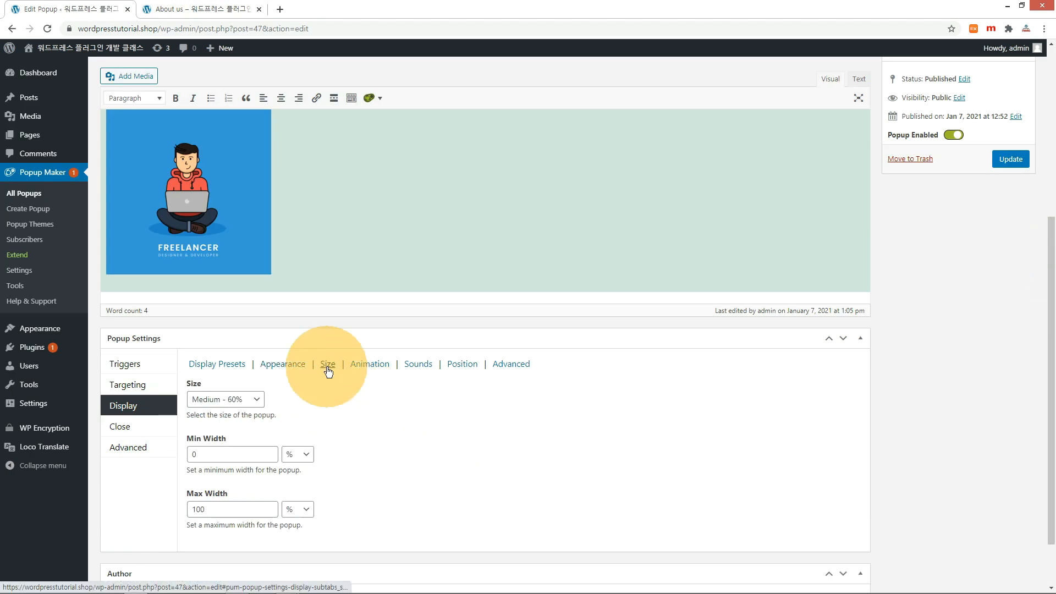
left_click(260, 401)
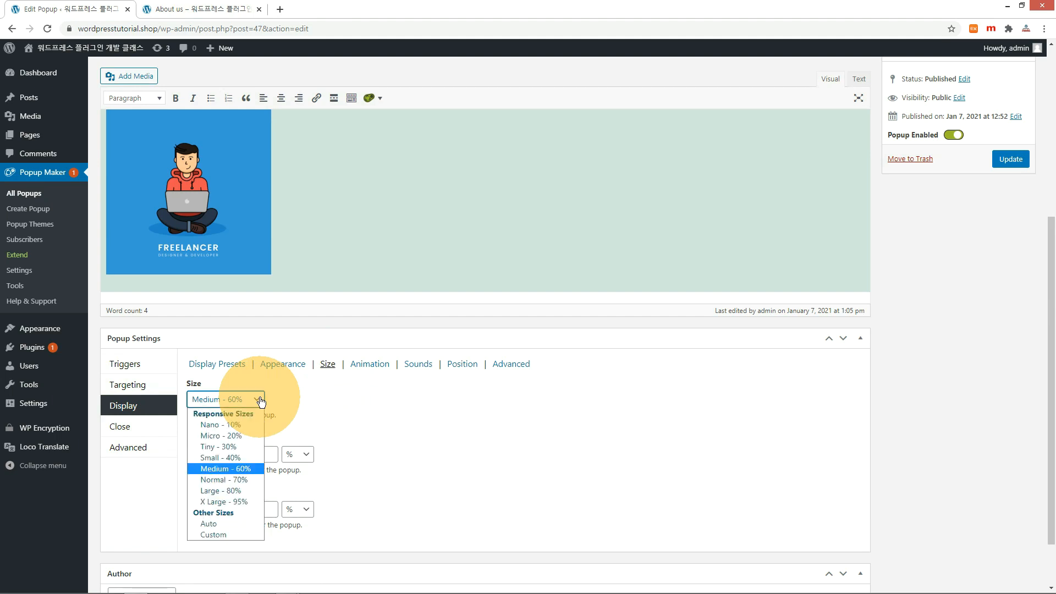
left_click(220, 447)
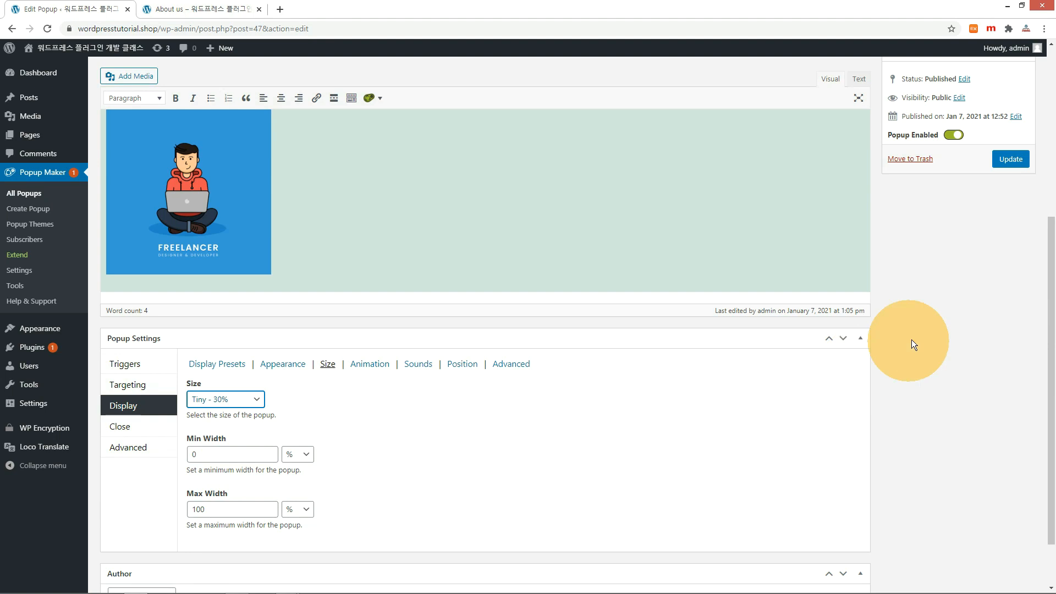
left_click(1018, 160)
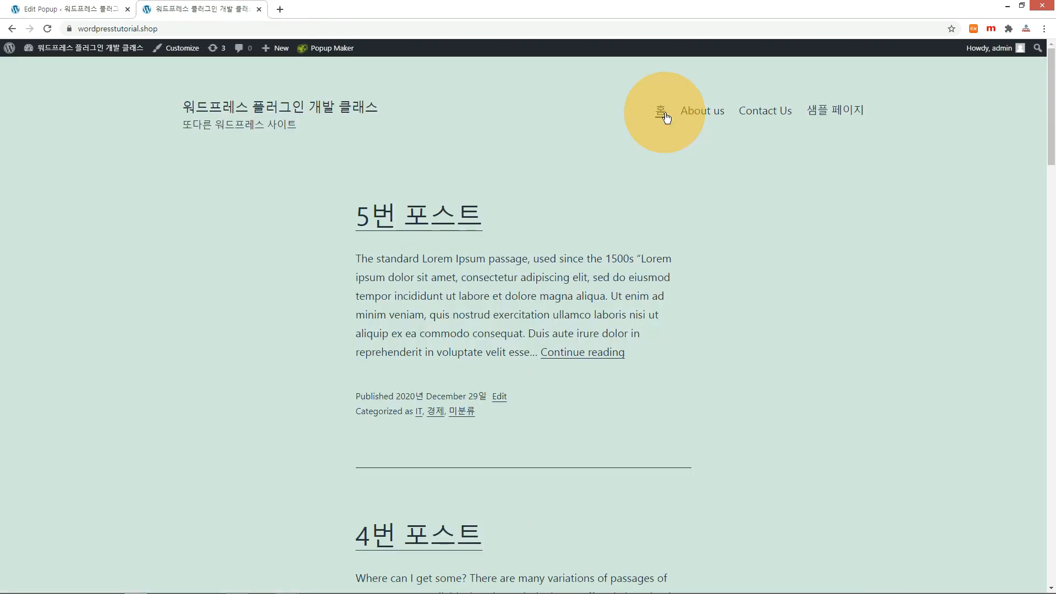
left_click(666, 117)
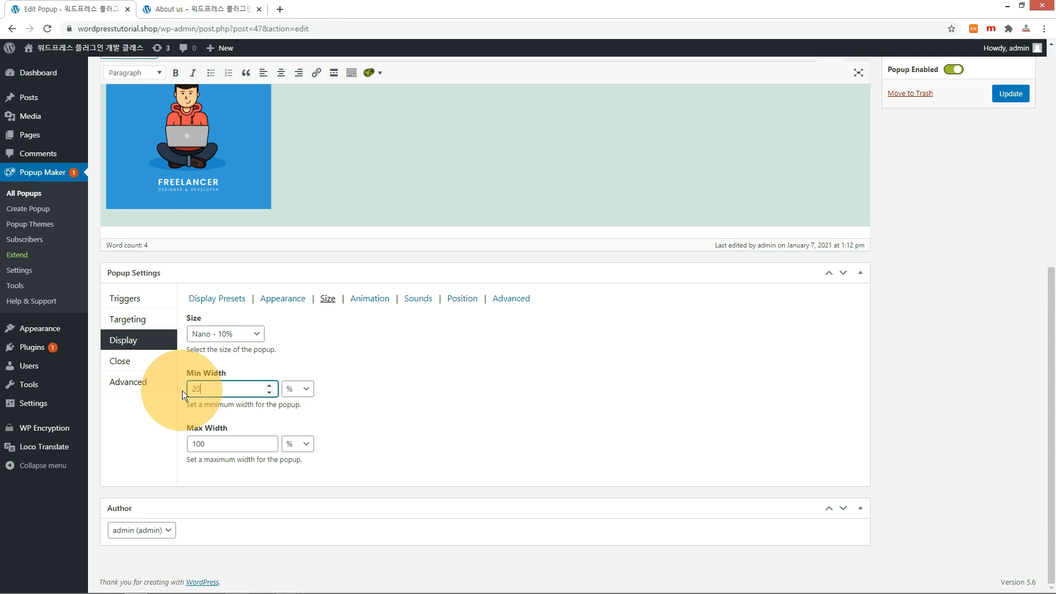
Set the popup's maximum width to 50% and size to X Large - 95%, update it, and check it on the site.
double_click(200, 444)
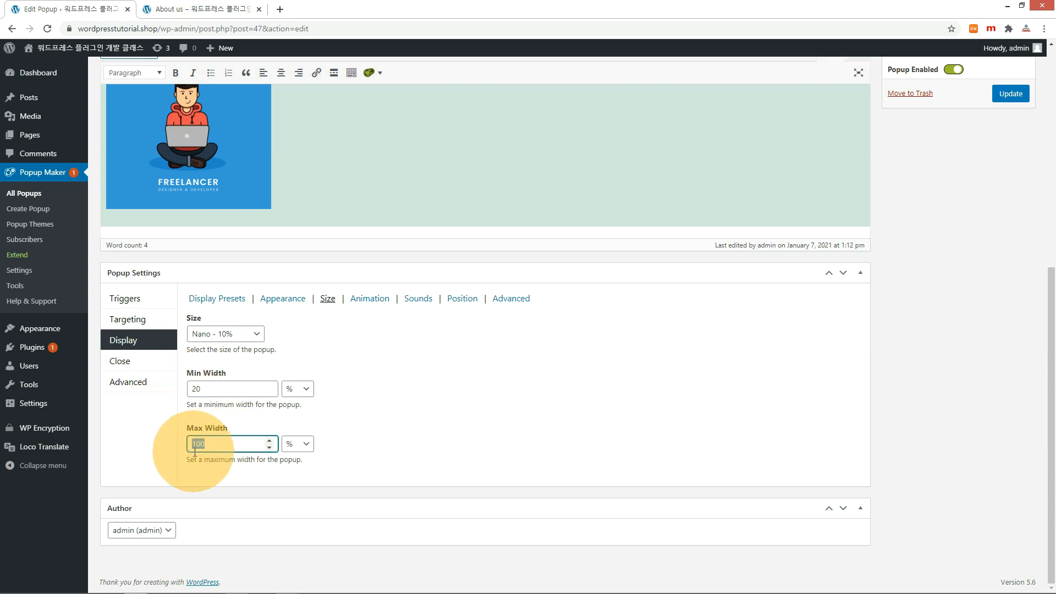
left_click(238, 334)
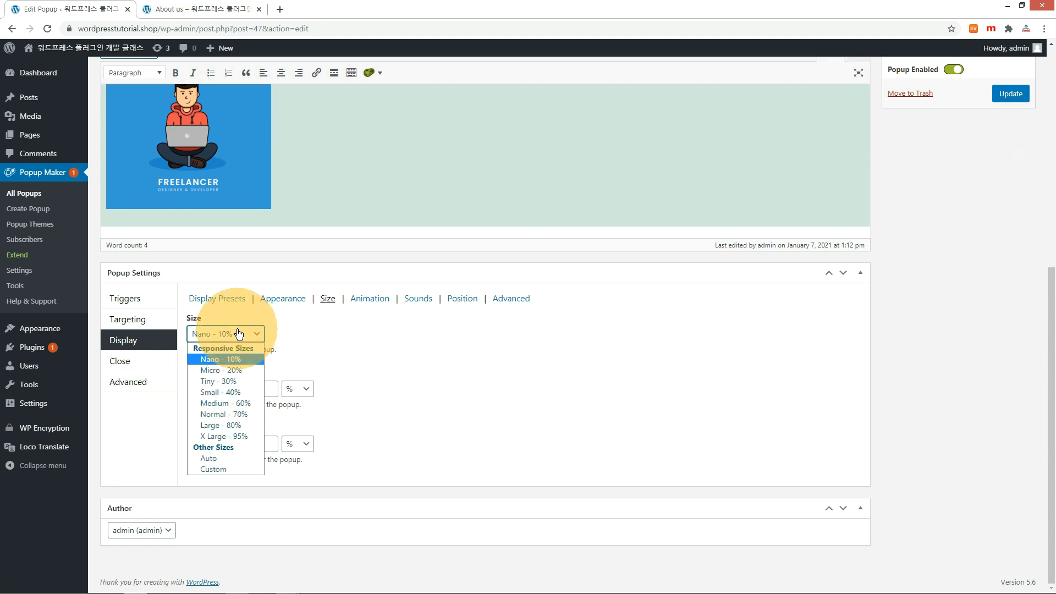
left_click(216, 436)
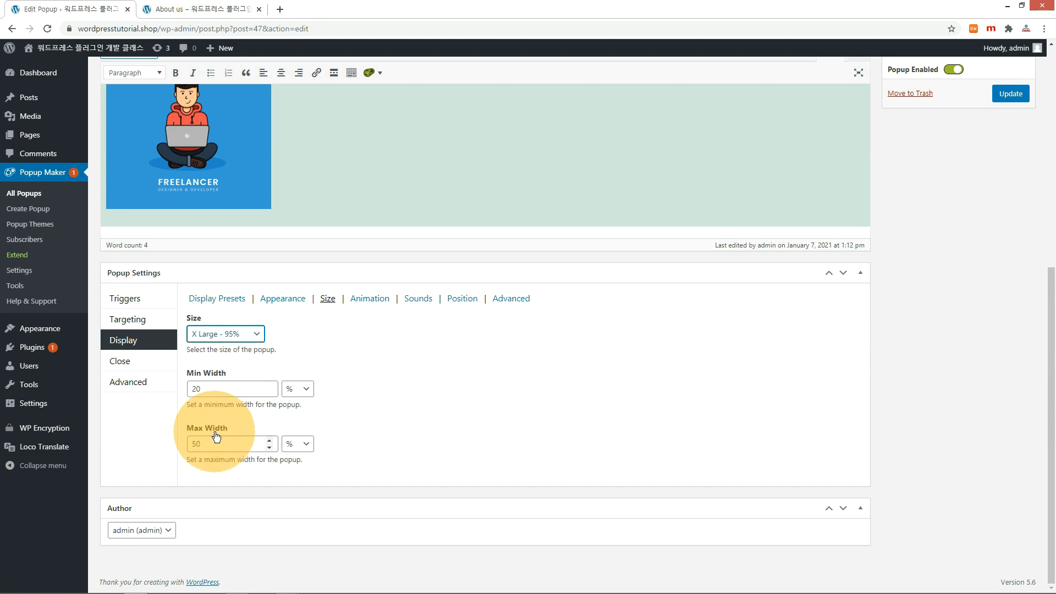
left_click(1012, 94)
key("ctrl+Tab")
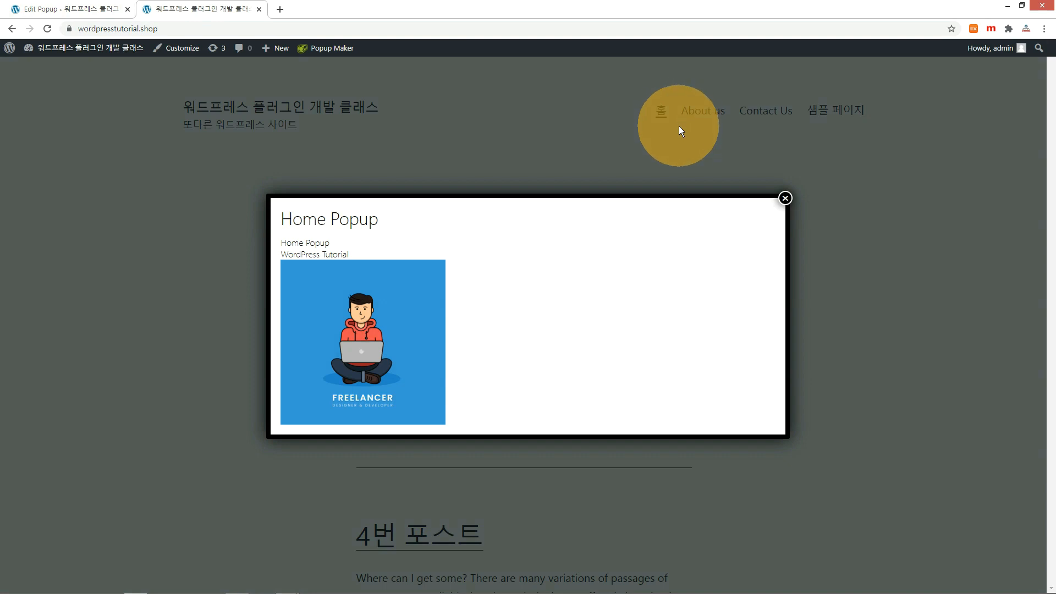
Set the popup's animation type to Slide and raise its animation speed value in the display settings.
left_click(77, 9)
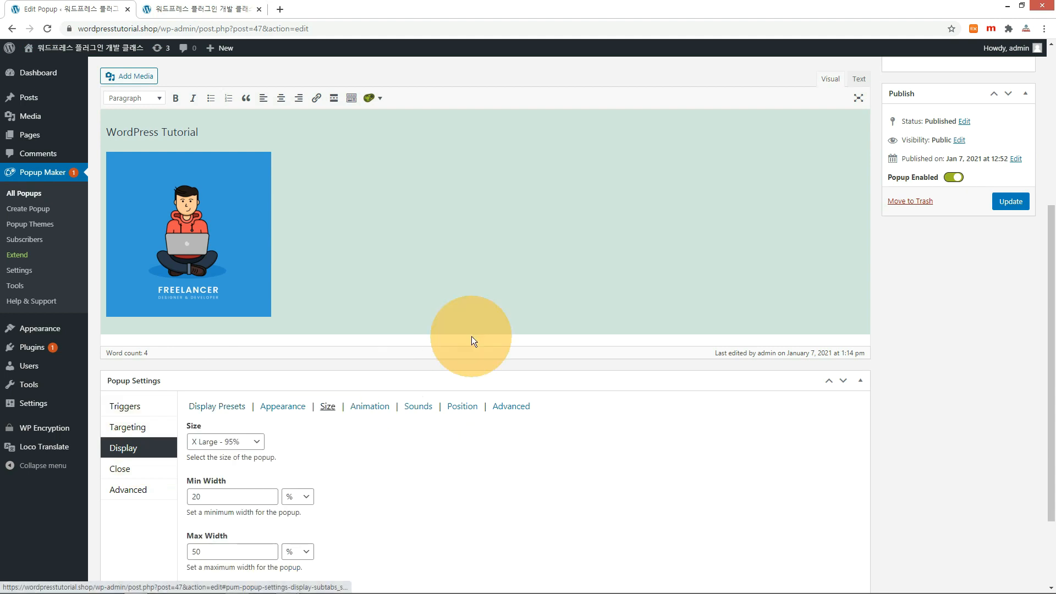
scroll(471, 337, "down", 1)
left_click(370, 353)
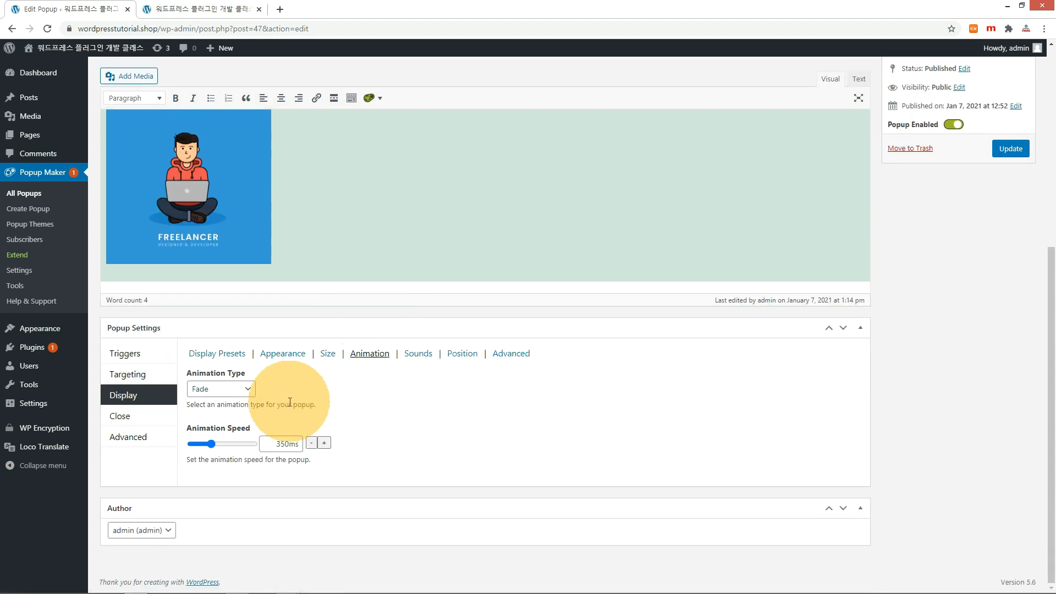
left_click(248, 394)
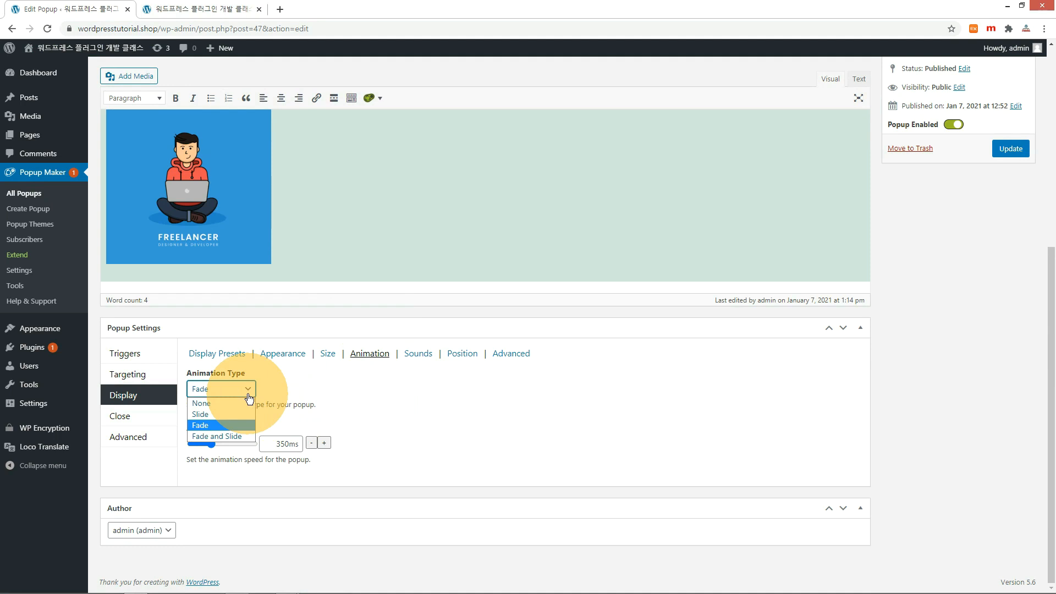
left_click(215, 414)
left_click_drag(212, 443, 240, 442)
scroll(242, 444, "down", 2)
left_click(248, 444)
left_click(234, 355)
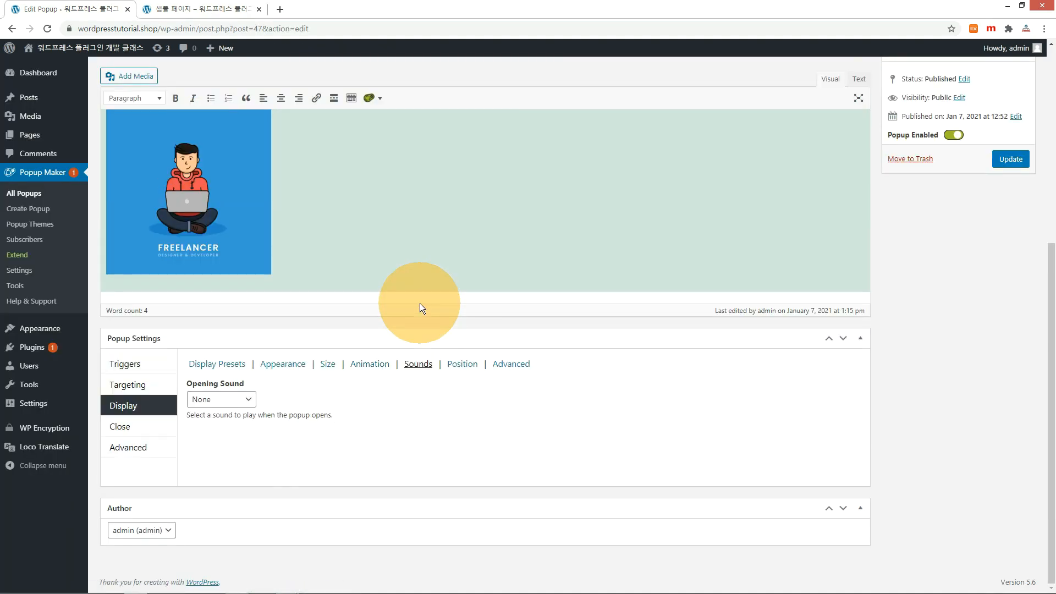
Set the popup's opening sound to Chimes and its display location to Top Left.
left_click(254, 403)
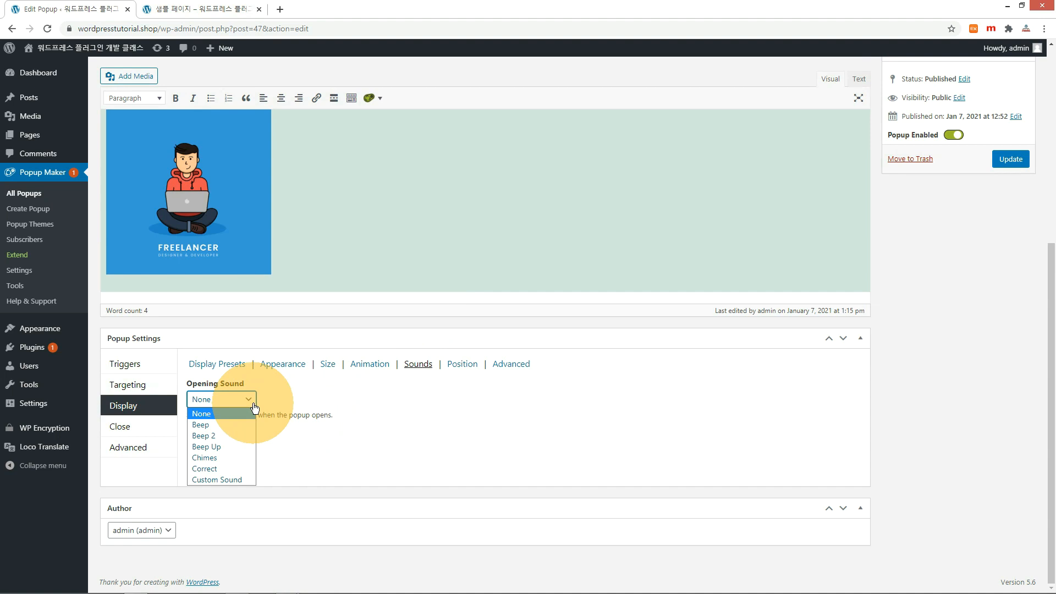
left_click(236, 455)
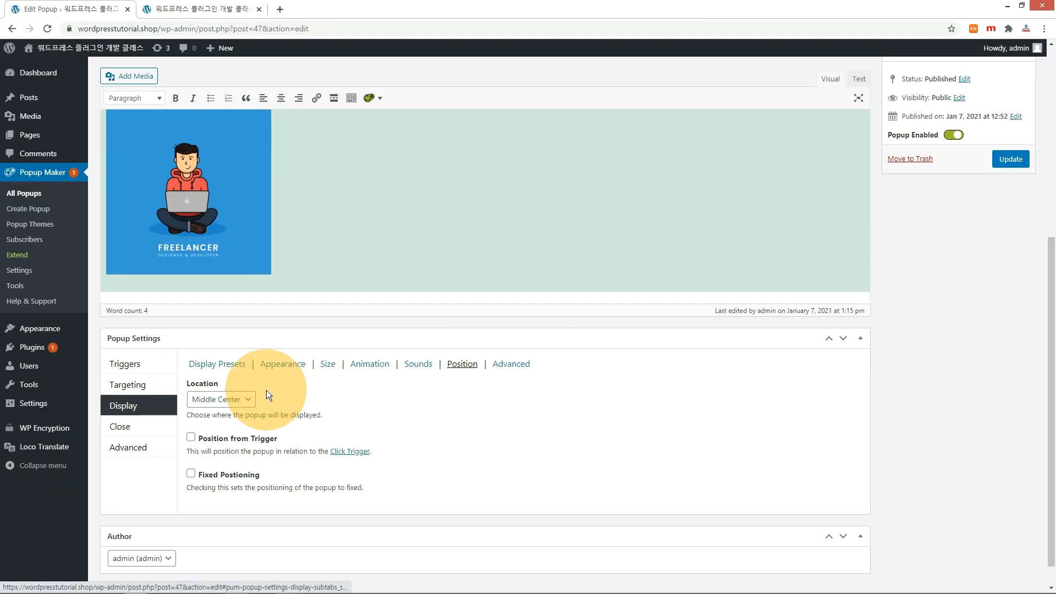
left_click(218, 400)
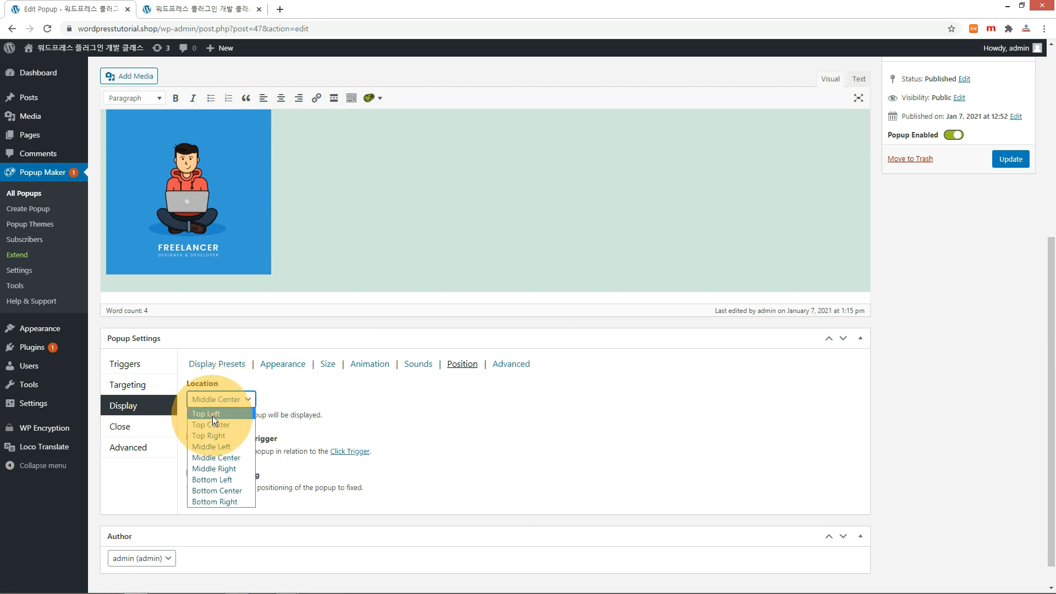
left_click(212, 416)
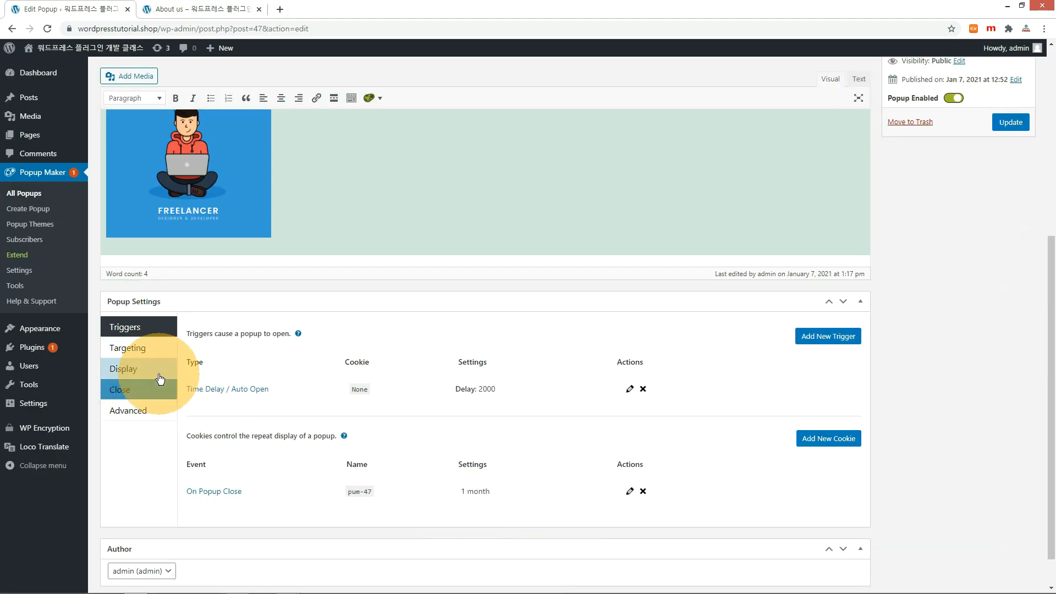
Add a Pages: ID condition in the popup's targeting settings.
left_click(143, 355)
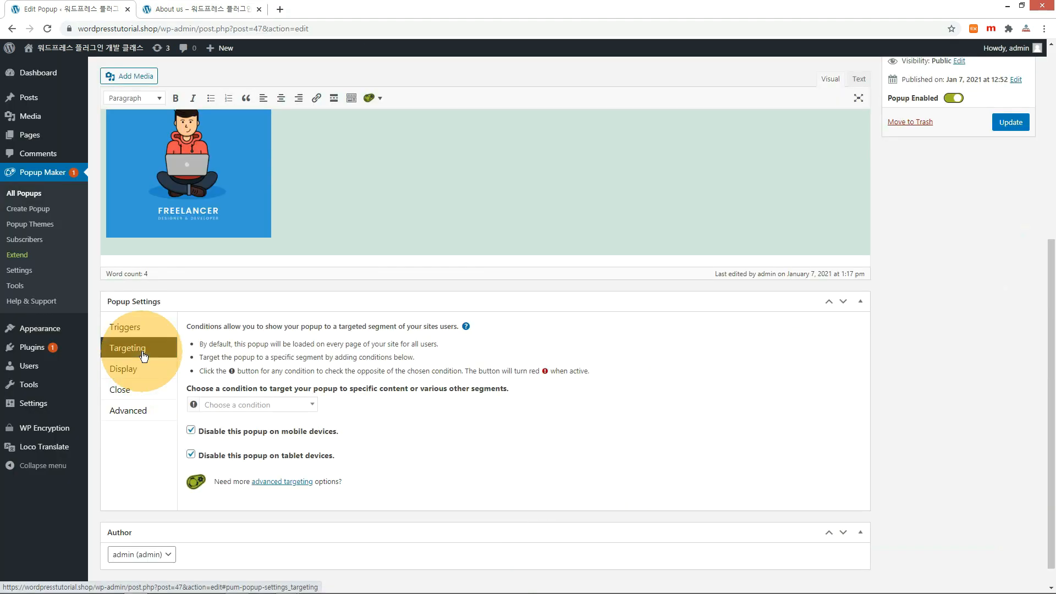
left_click(306, 405)
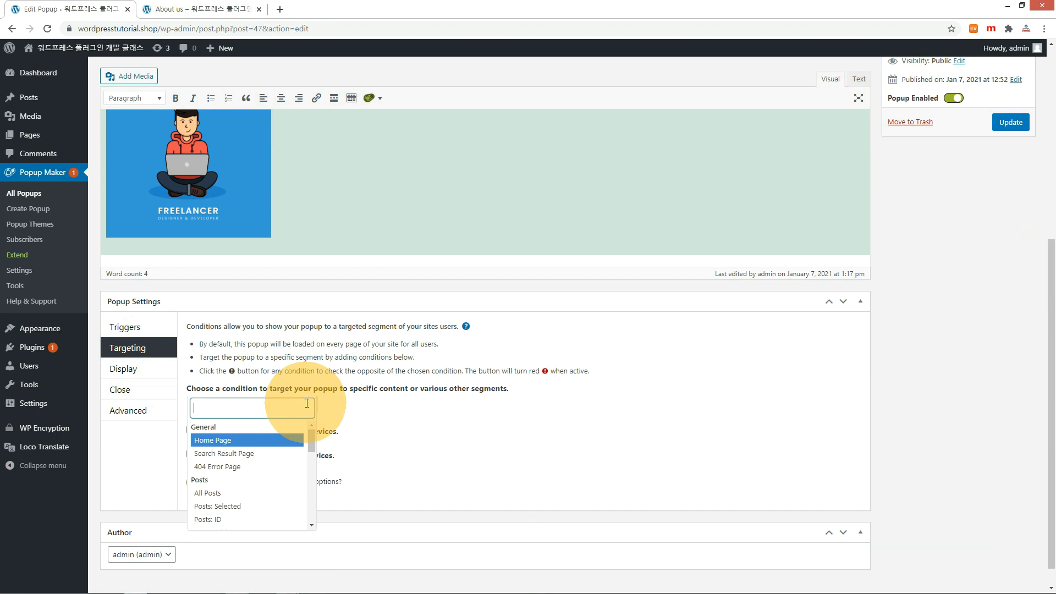
scroll(270, 465, "down", 2)
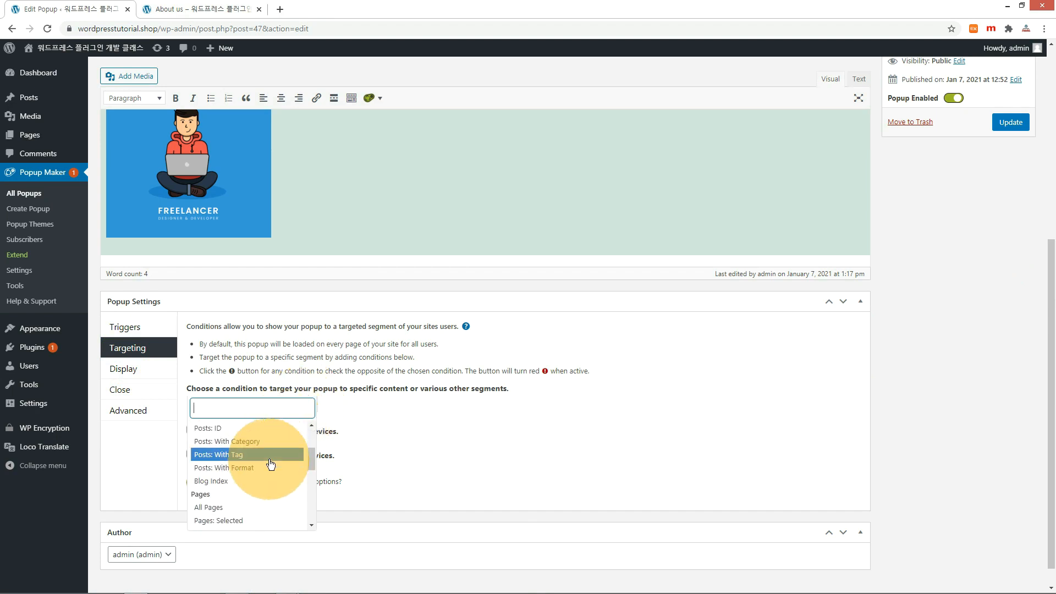
scroll(270, 465, "down", 2)
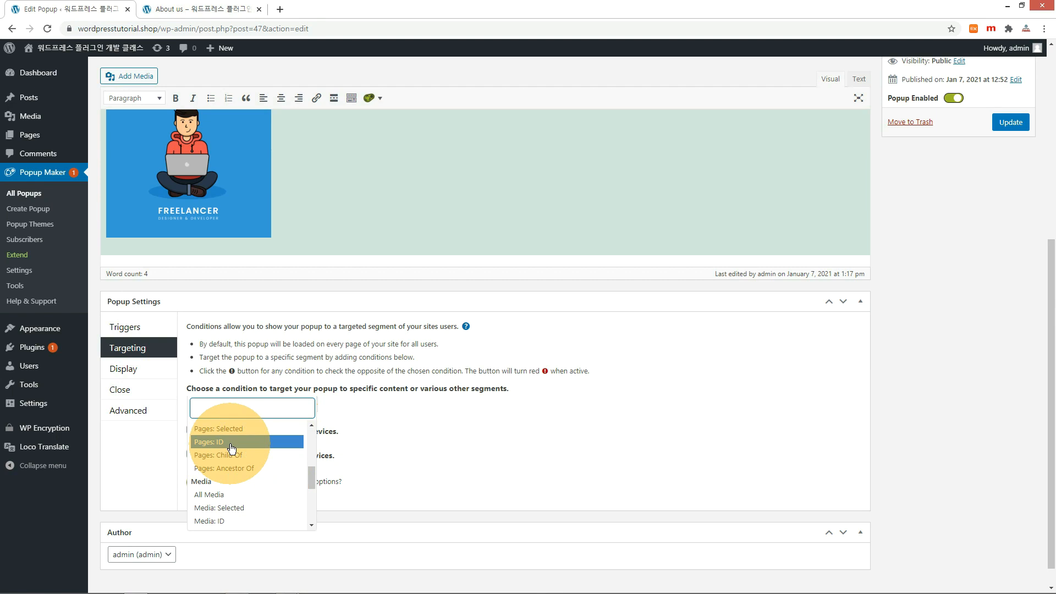
left_click(231, 447)
Open the 샘플 페이지 page for editing from the pages list in a separate browser tab and copy post=2 from its address.
mouse_move(43, 144)
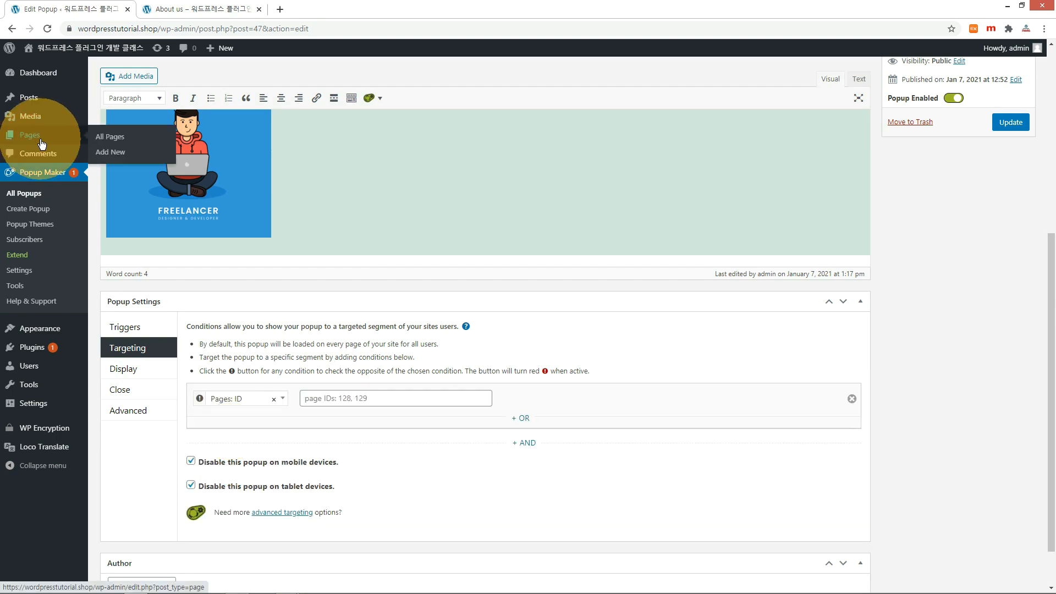
middle_click(108, 136)
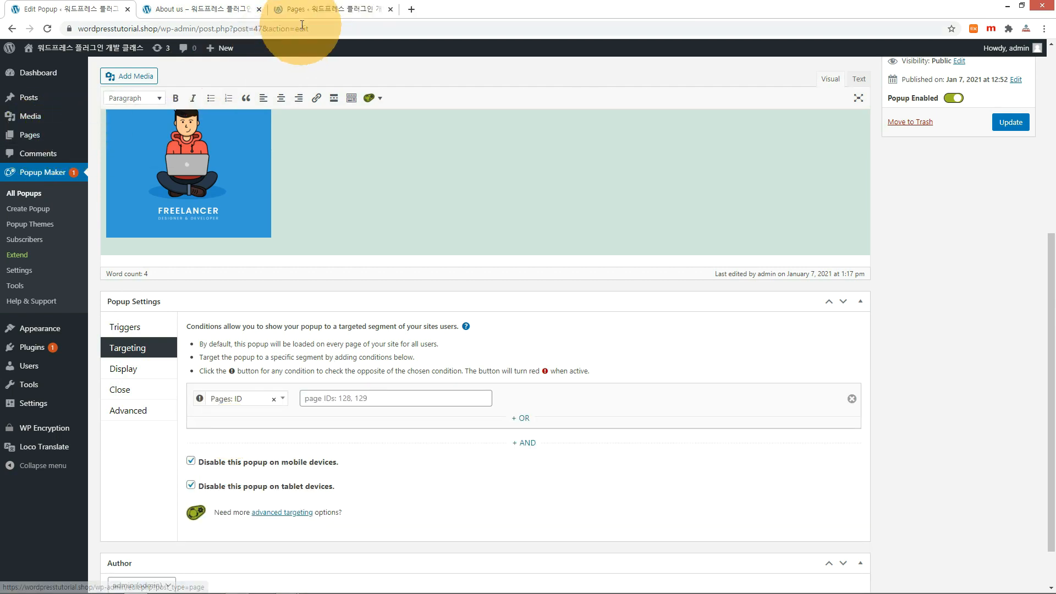
left_click_drag(312, 11, 269, 12)
left_click(133, 255)
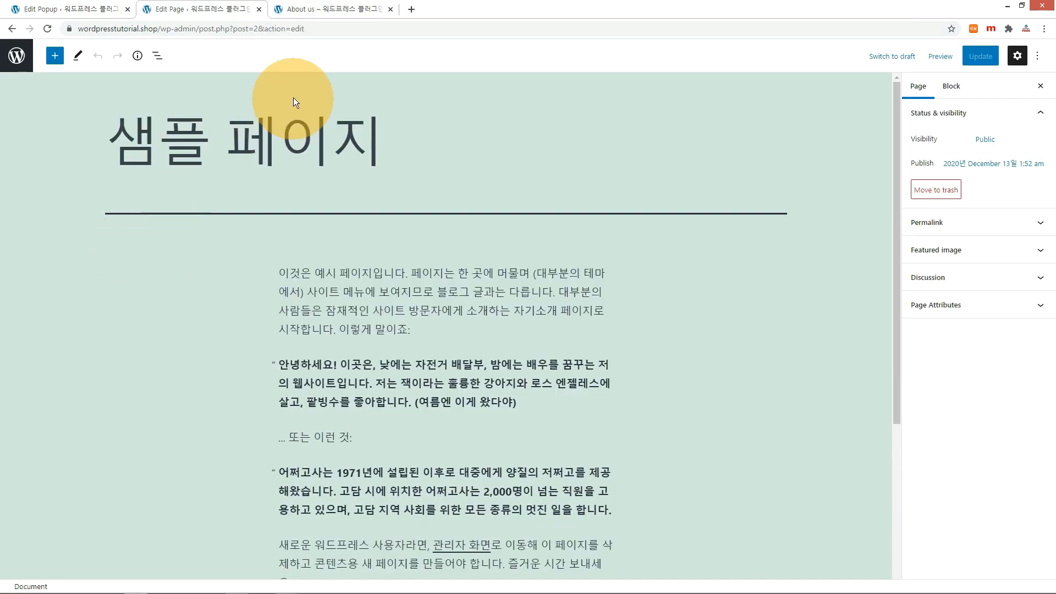
left_click(234, 31)
left_click_drag(234, 31, 262, 32)
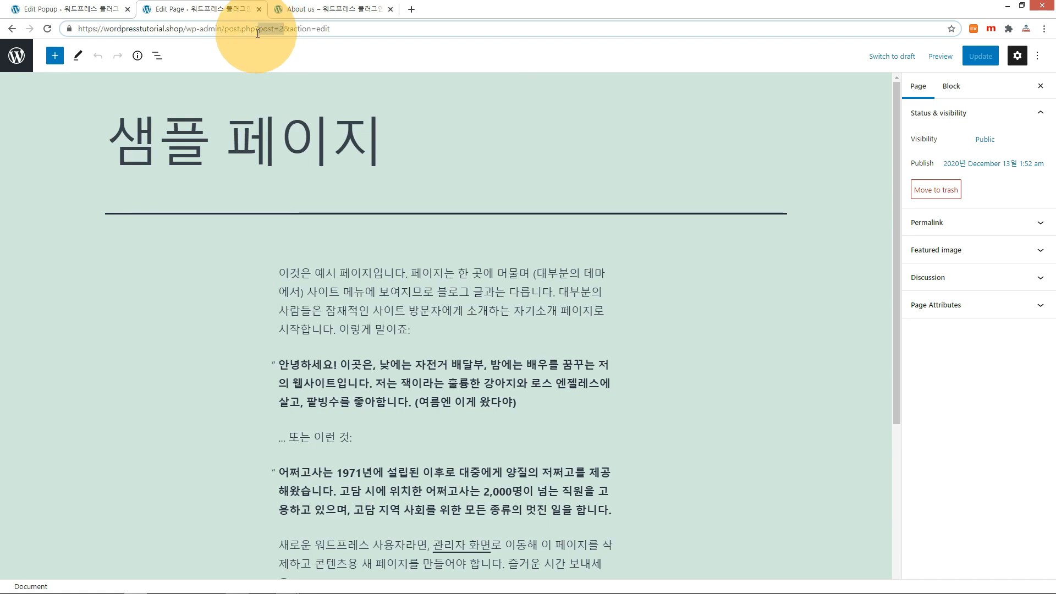
right_click(279, 29)
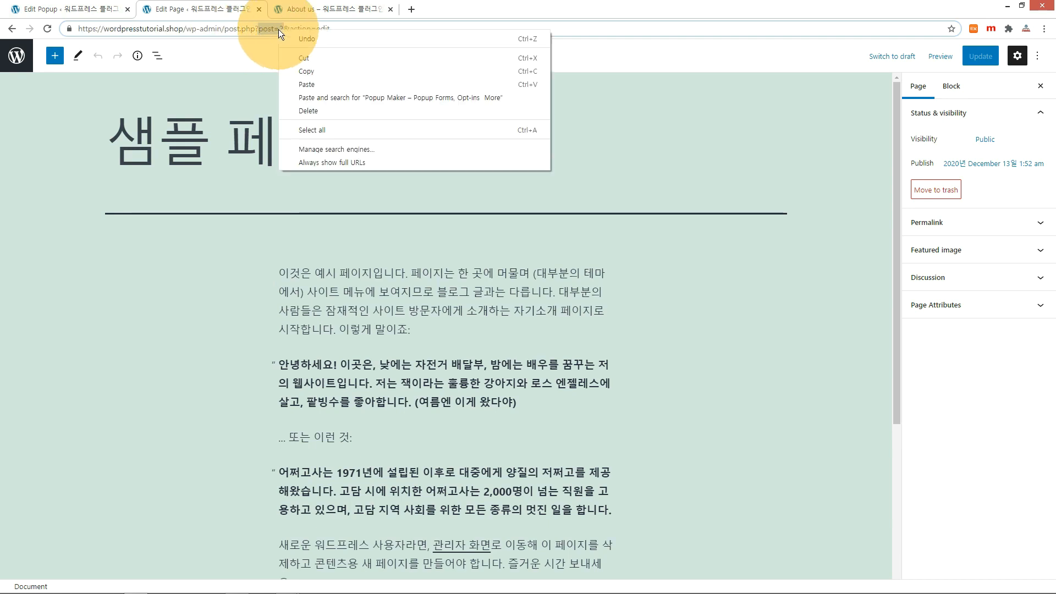
left_click(301, 71)
Return to the popup editor, enter 2 as the page ID for the targeting condition, and update the popup.
left_click(68, 9)
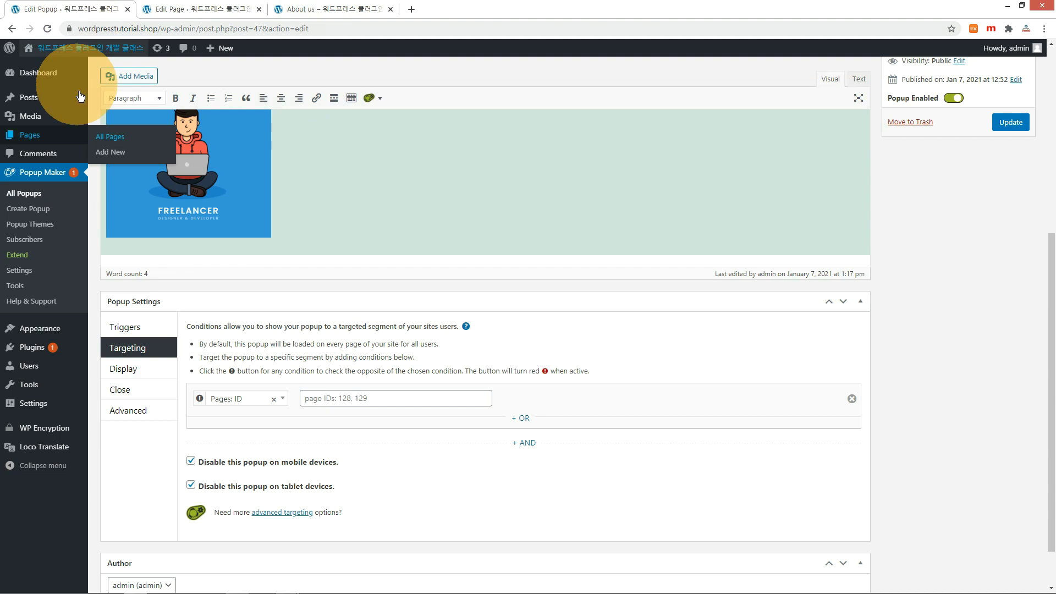
left_click(388, 398)
right_click(393, 398)
left_click(409, 456)
left_click_drag(326, 398, 263, 396)
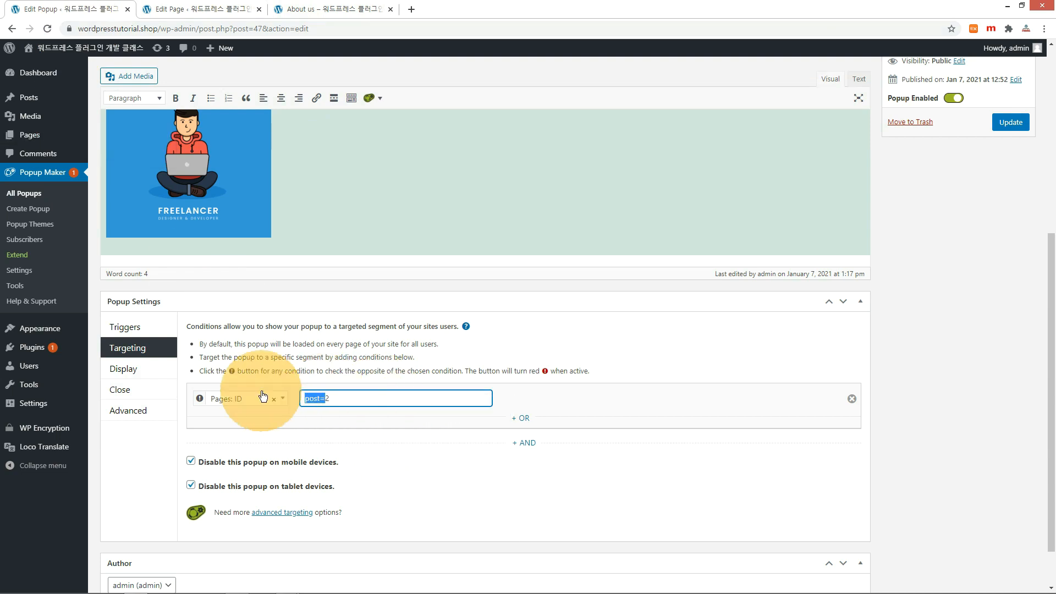
key("BackSpace")
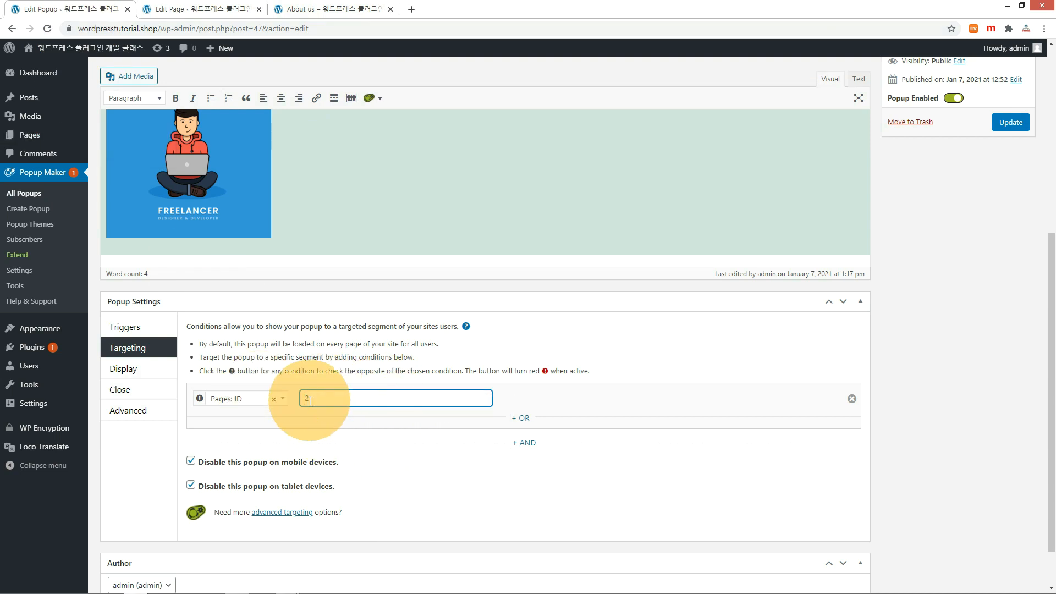
left_click(1011, 122)
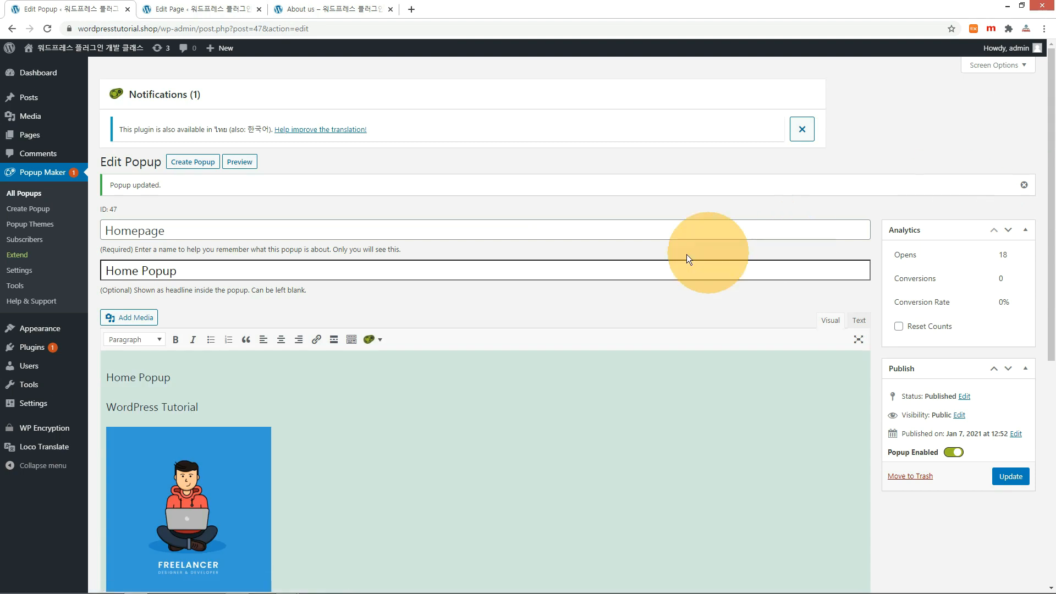
Check the popup's page targeting on the site's home, About us, Contact Us and 샘플 페이지 pages.
scroll(409, 312, "down", 5)
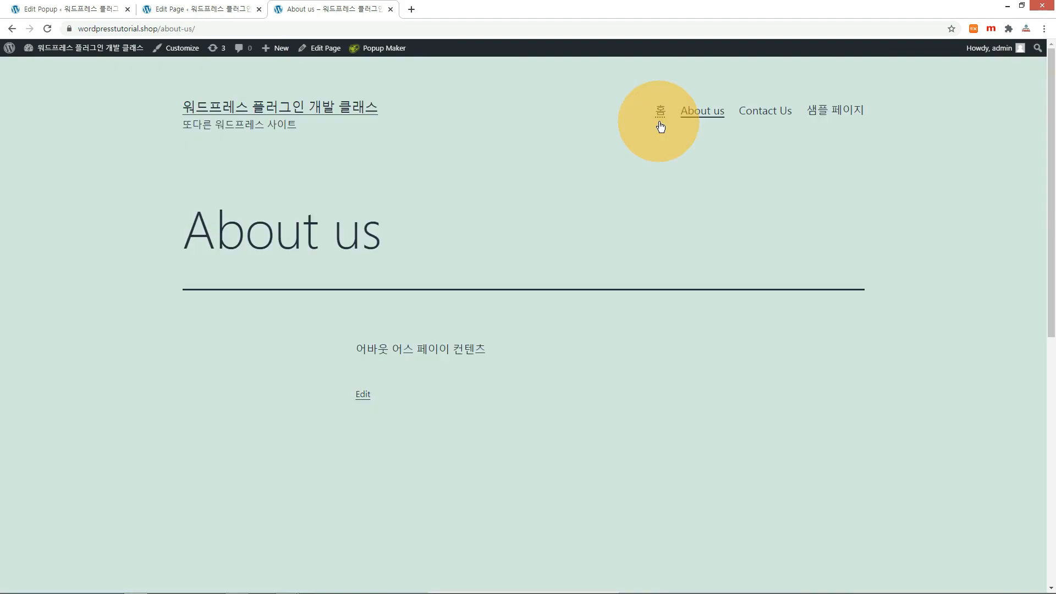
left_click(660, 118)
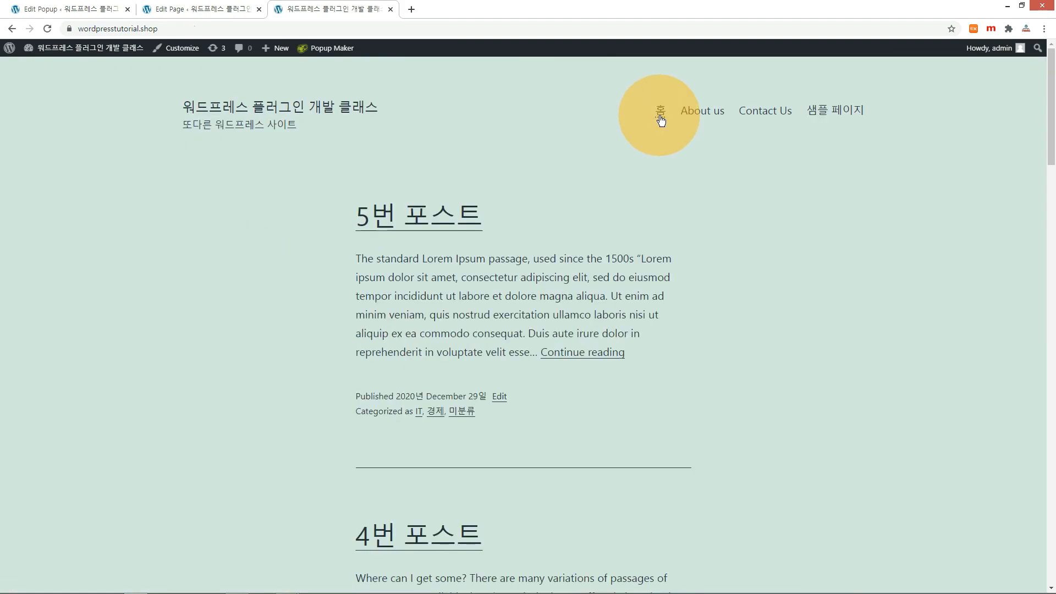
left_click(718, 111)
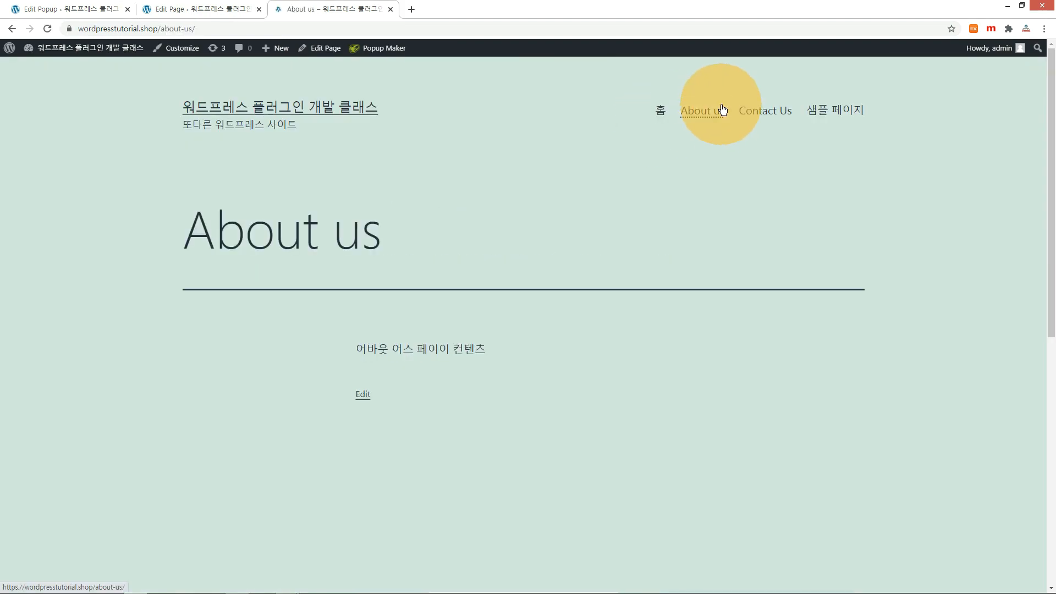
left_click(758, 113)
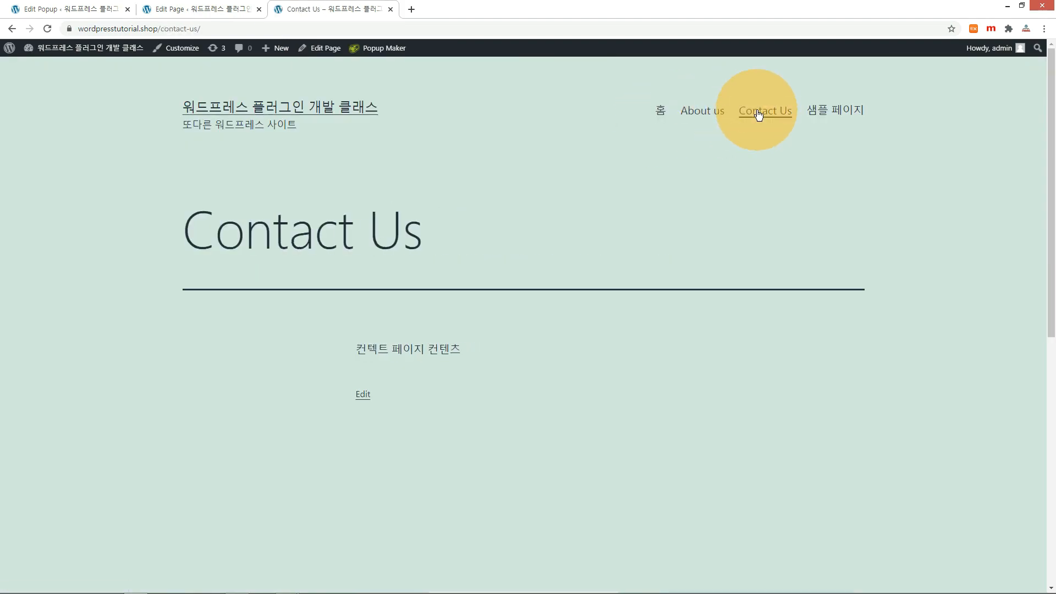
left_click(840, 120)
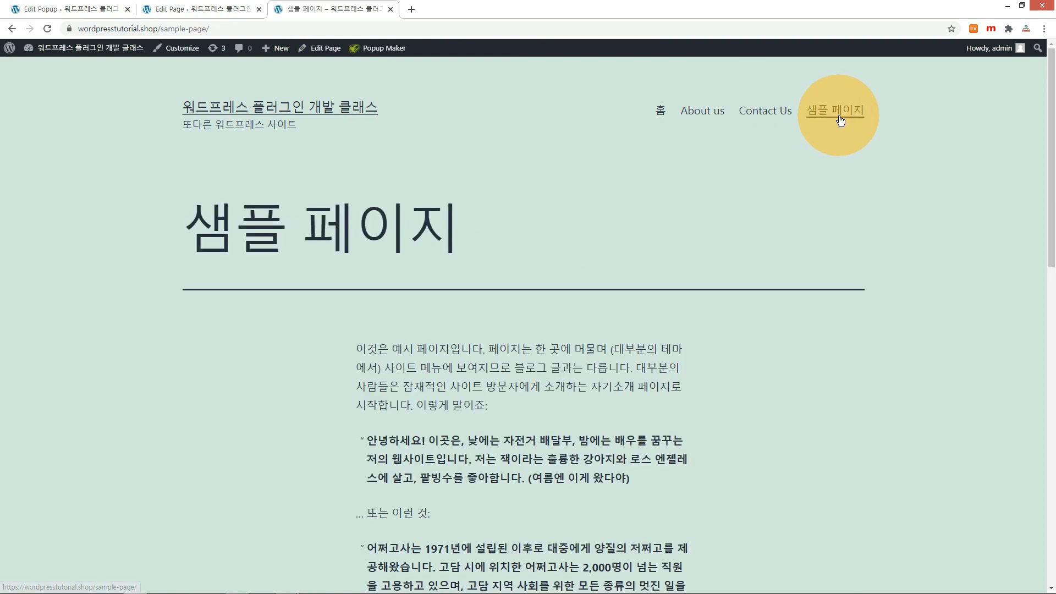